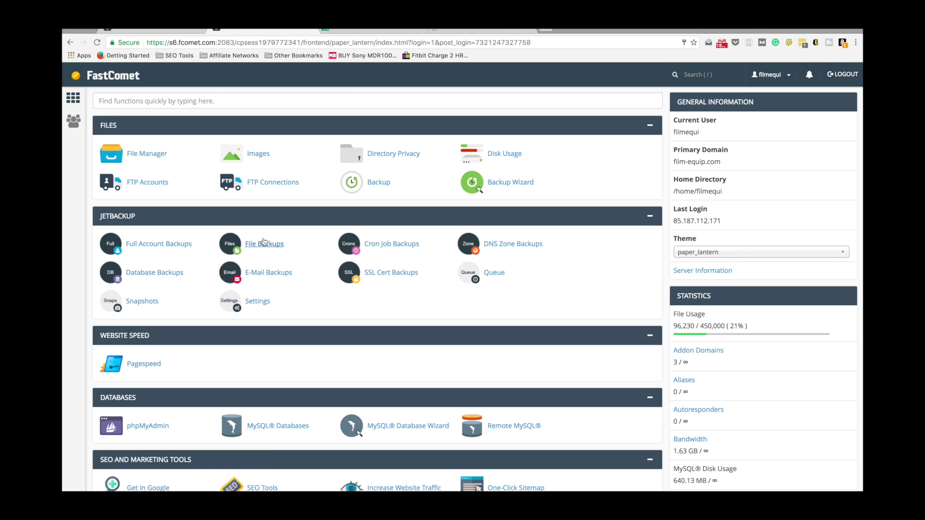
Step: Scroll the cPanel dashboard down to the Domains tools such as Addon Domains
scroll(271, 246, up, 2)
scroll(277, 247, down, 2)
scroll(280, 247, down, 6)
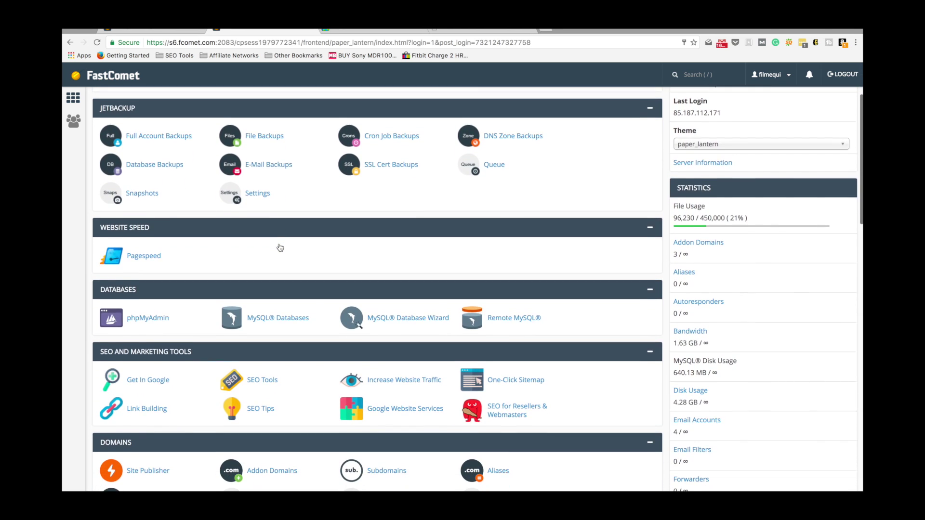
scroll(279, 246, down, 2)
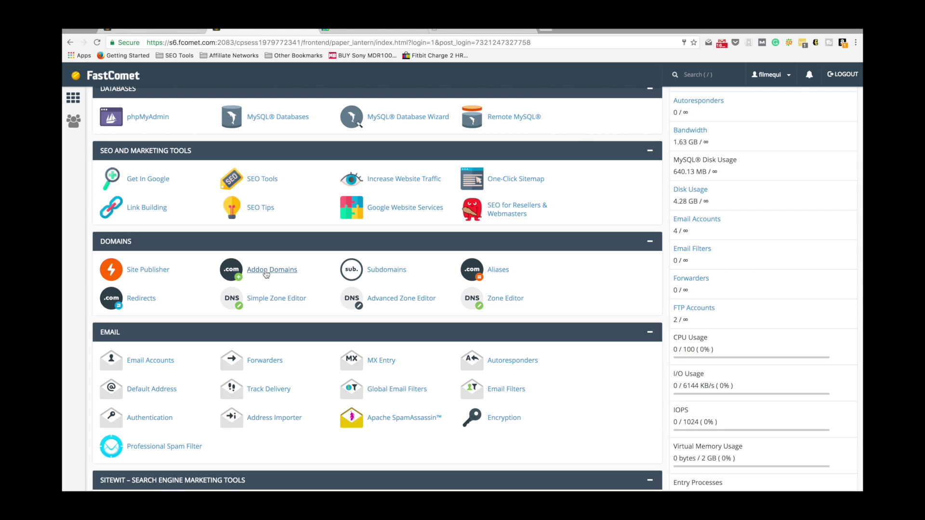
Step: Add HOW-TO-CREATE-A-WEBSITE-USING-WORDPRESS.COM as an addon domain with auto-filled subdomain and document root, enabling an FTP account
click(266, 273)
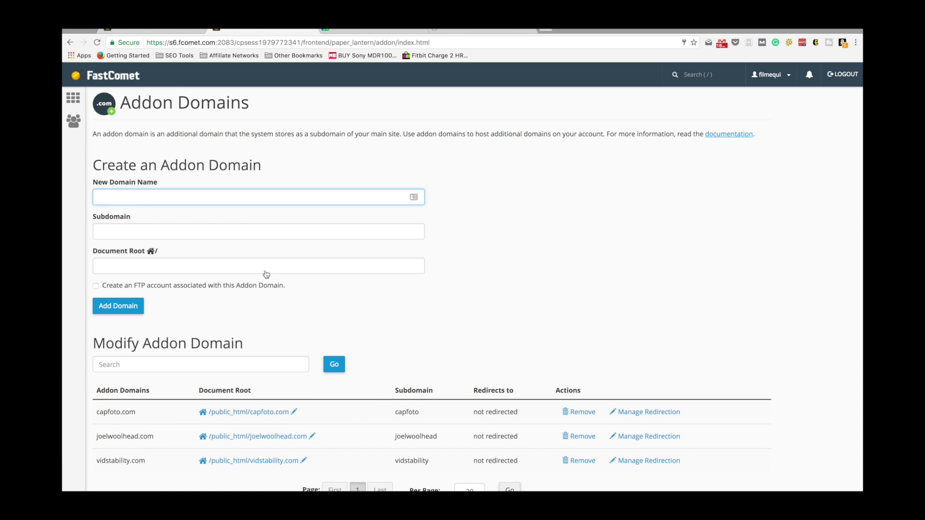
text(v)
key(BackSpace)
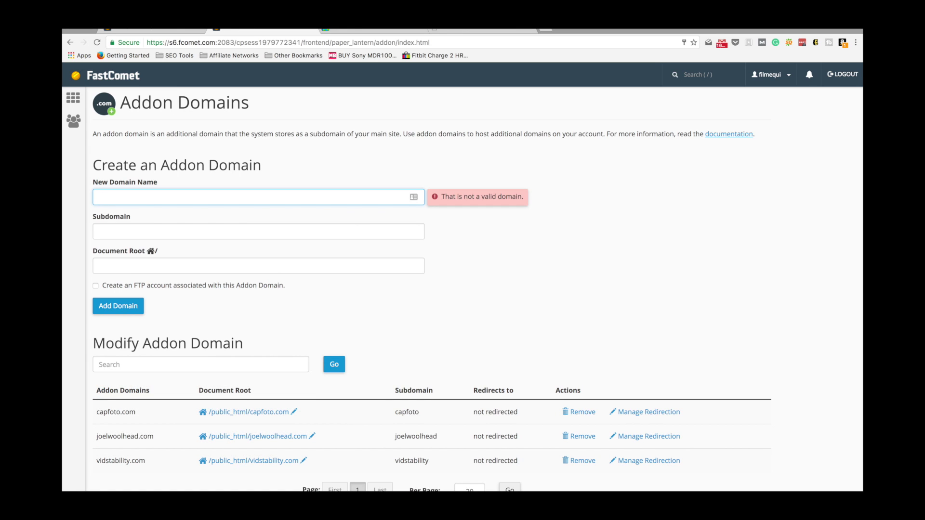
text(HOW-TO-CREATE-A-WEBSITE-USING-WORDPRESS.COM)
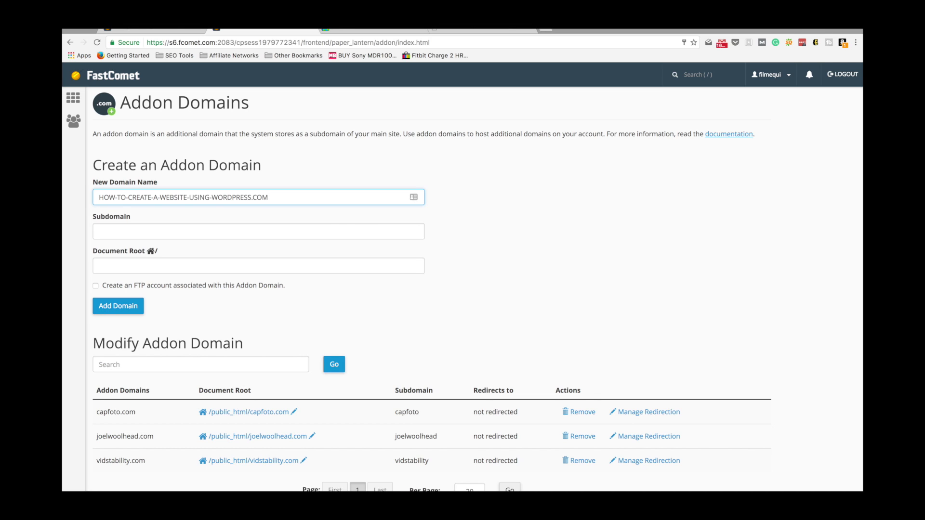
click(242, 272)
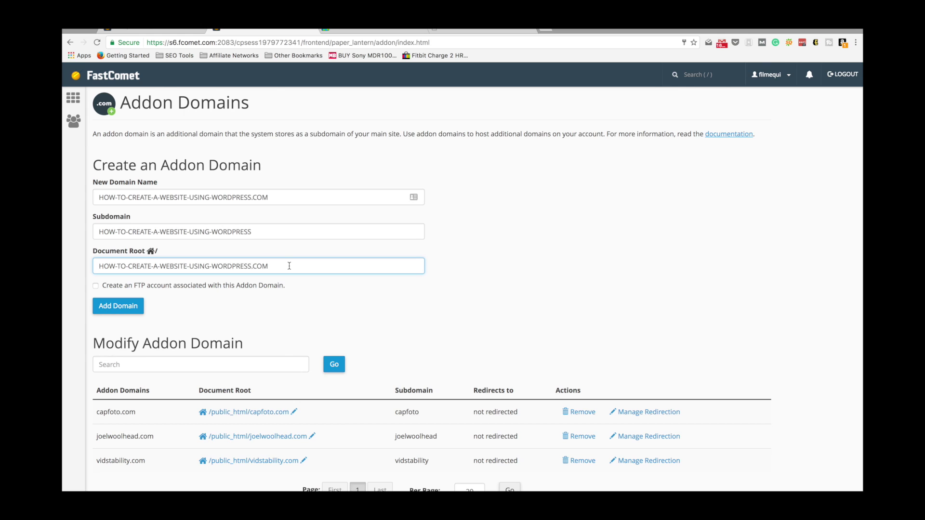
scroll(285, 280, down, 1)
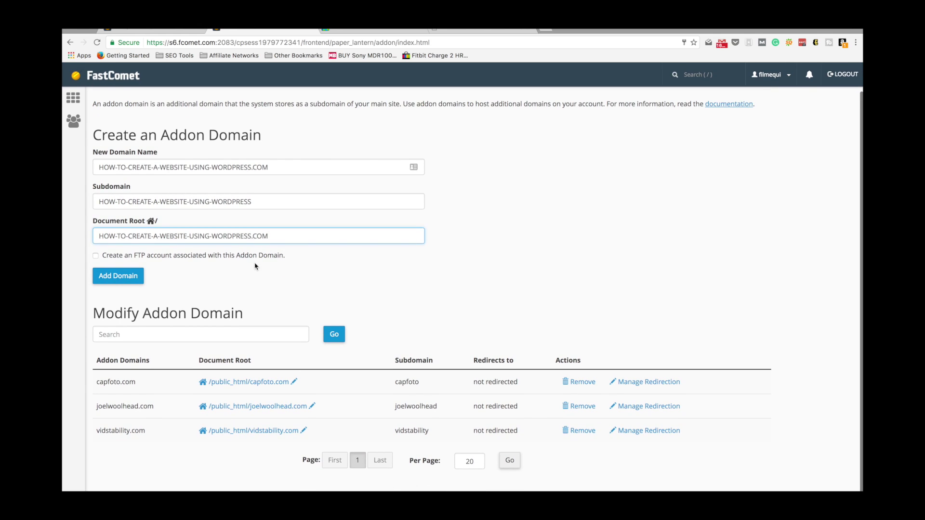
click(236, 261)
Step: Give the FTP account username admin and a very strong matching password, then submit the addon domain
click(208, 281)
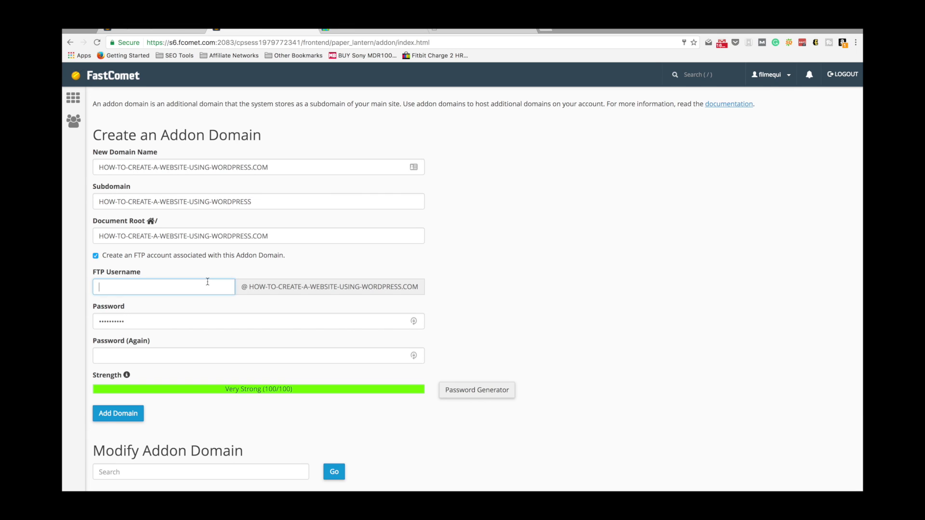
text(admin)
click(412, 321)
key(super+a)
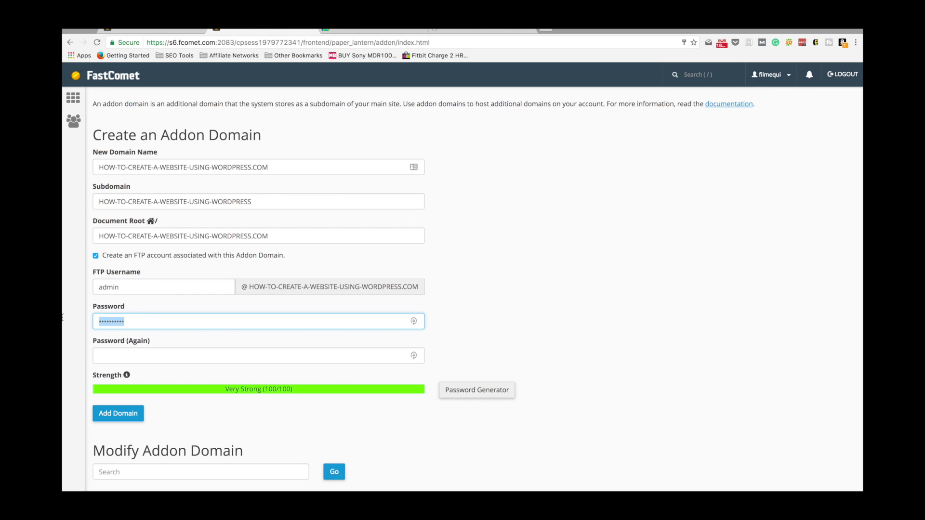
text(•••••)
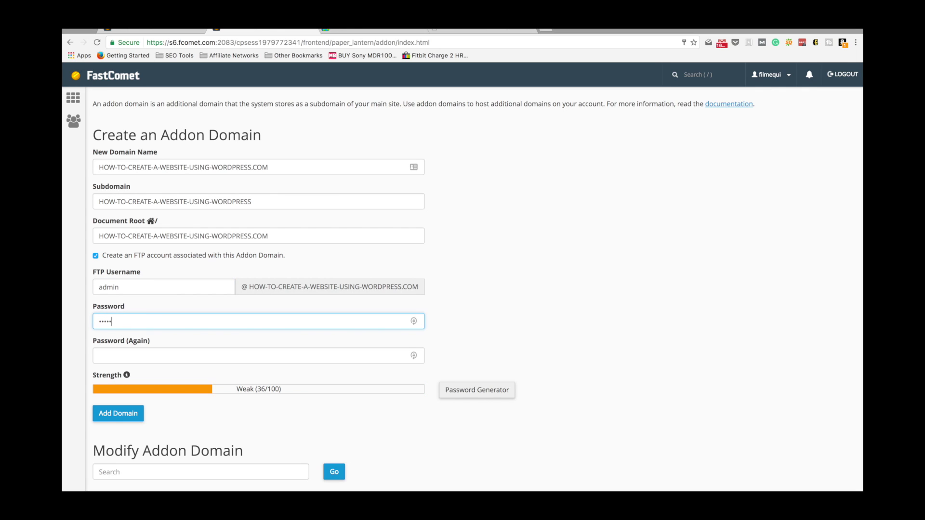
text(••••)
key(Tab)
text(•)
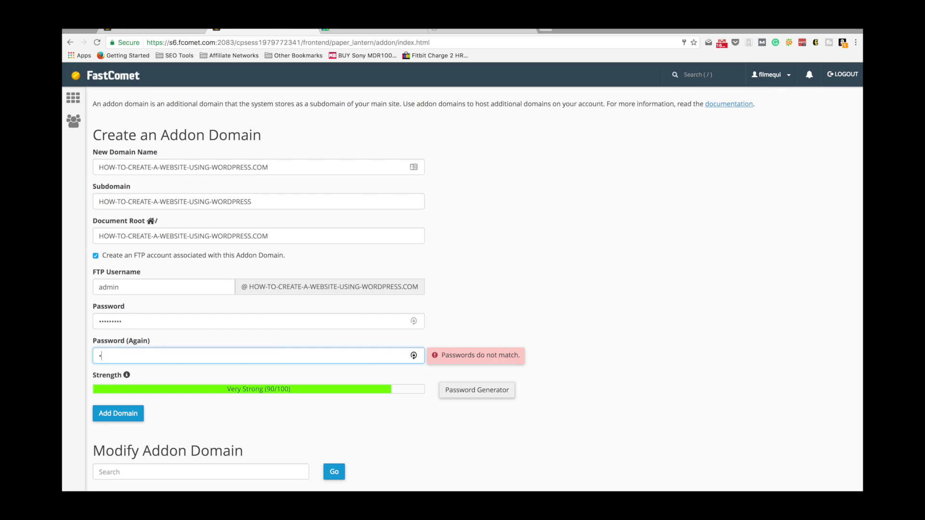
text(••••••••)
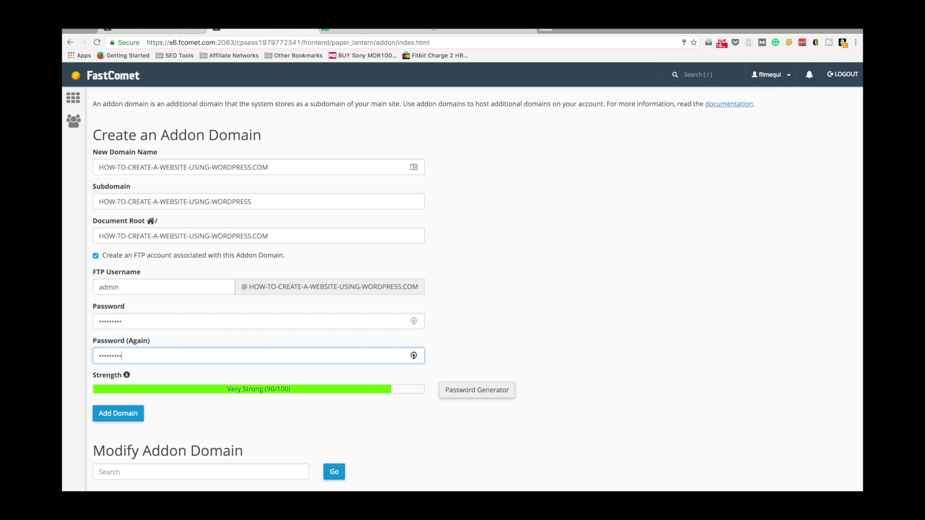
click(118, 414)
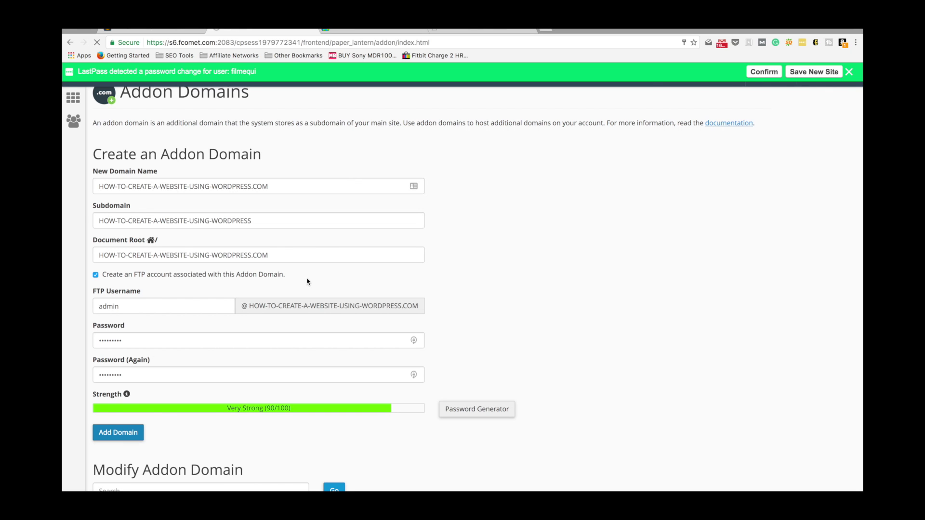
Step: Decline the browser's offer to save the password on the addon domain results page
scroll(307, 282, down, 5)
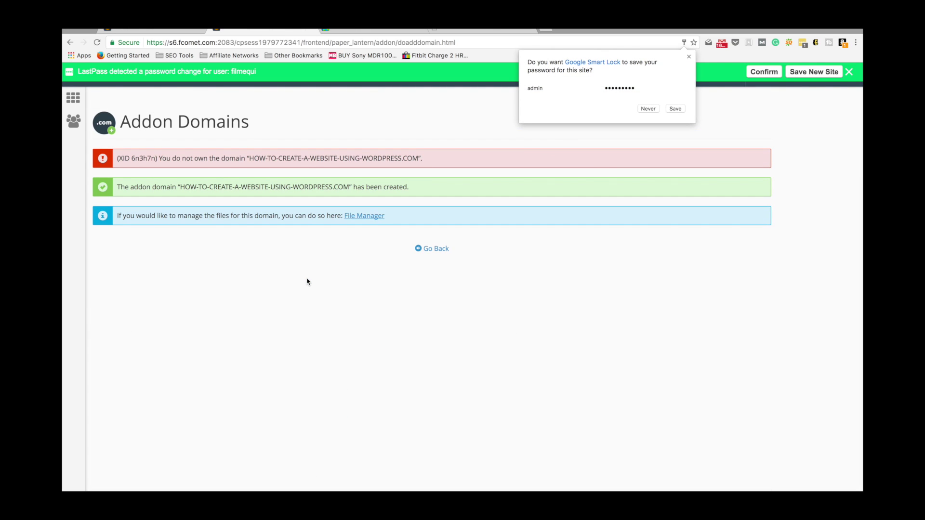
click(649, 110)
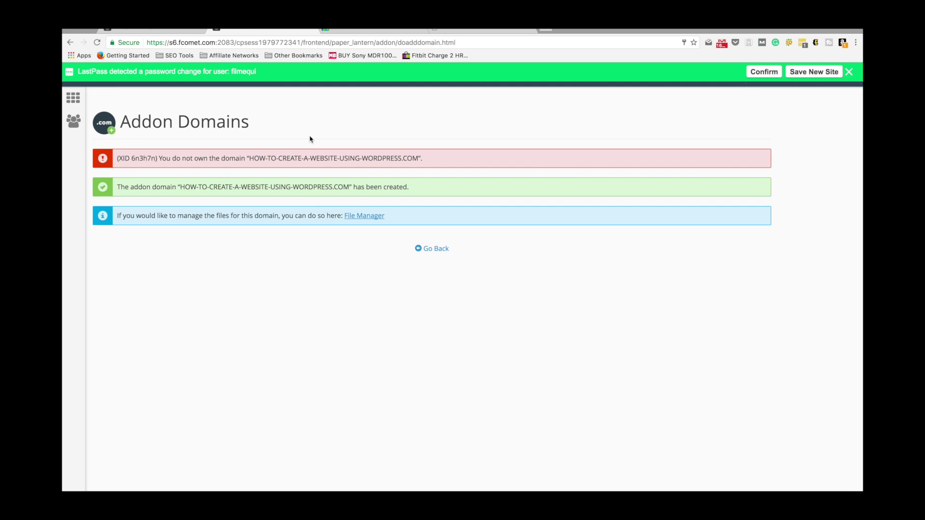
click(374, 33)
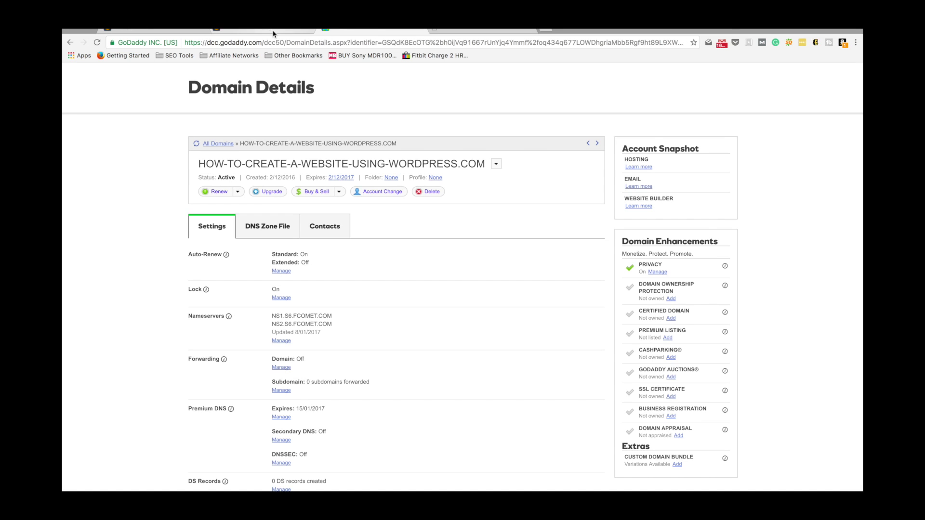
click(273, 33)
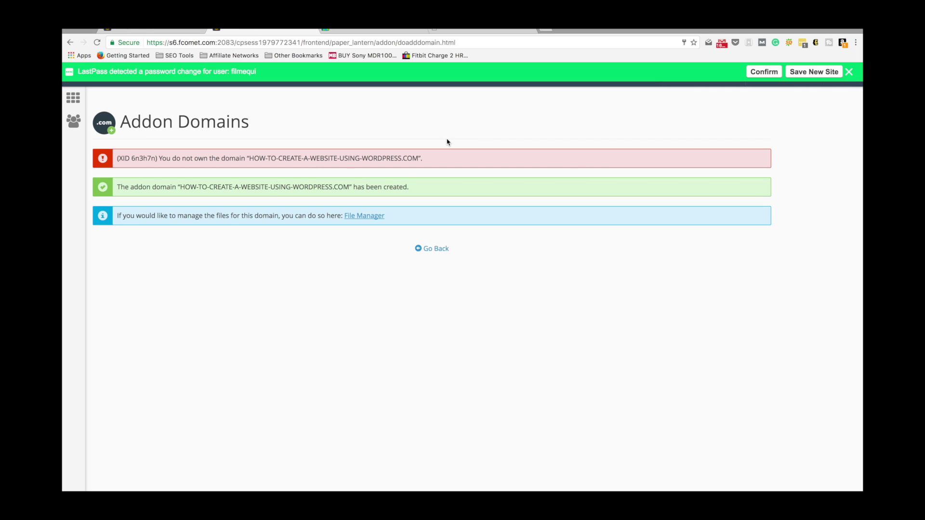
click(479, 32)
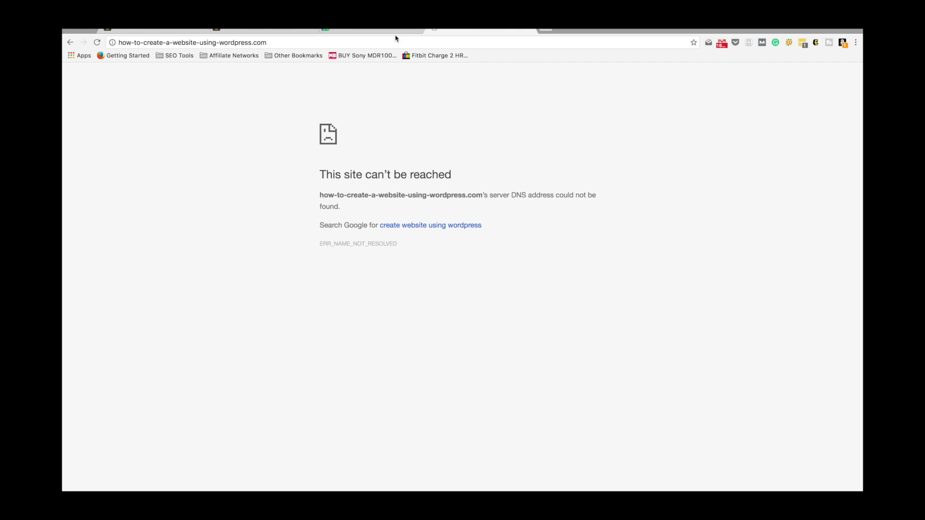
click(97, 42)
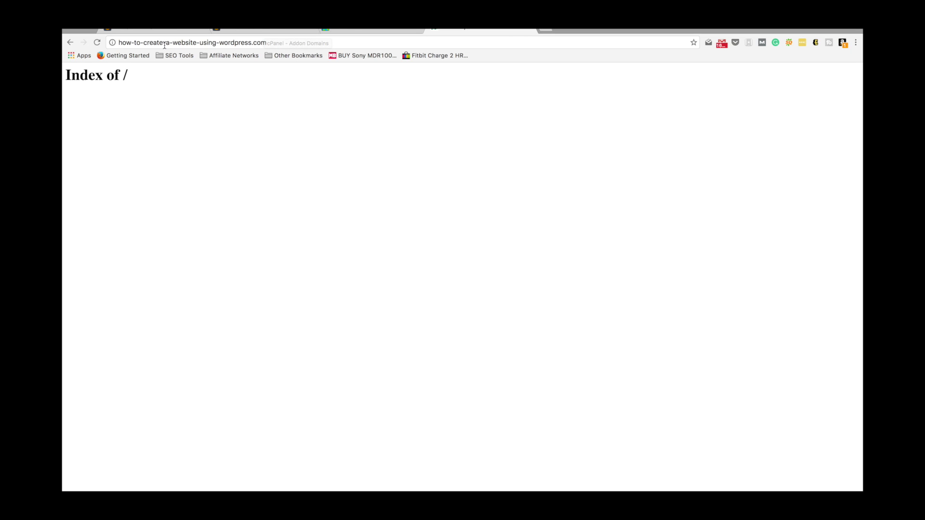
click(279, 42)
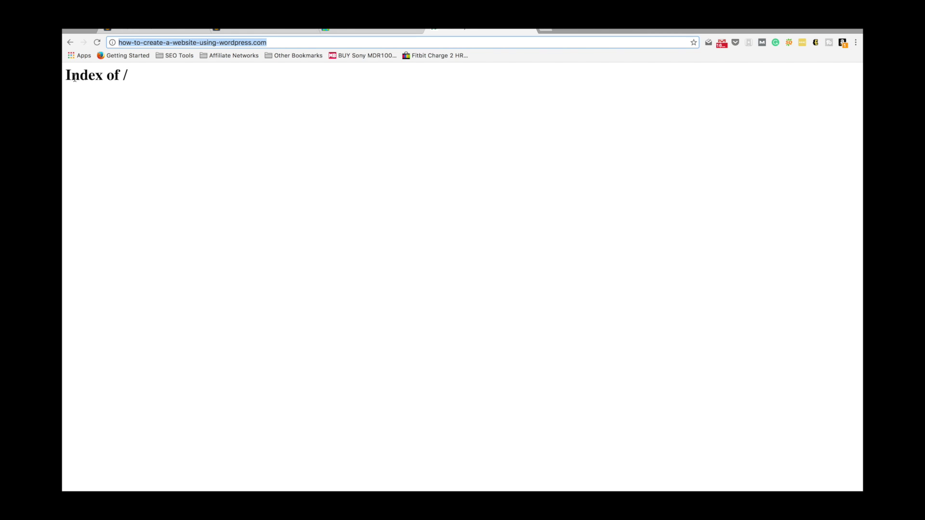
drag(66, 76, 263, 76)
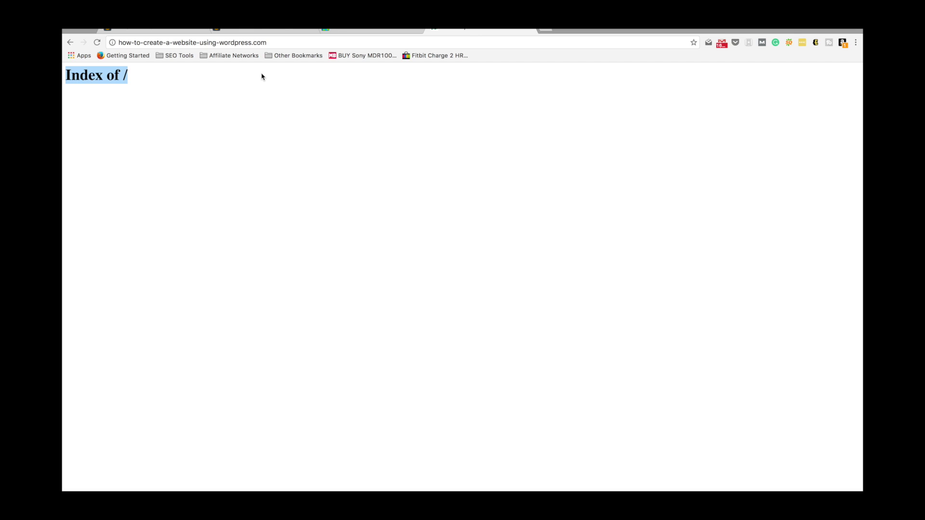
click(278, 30)
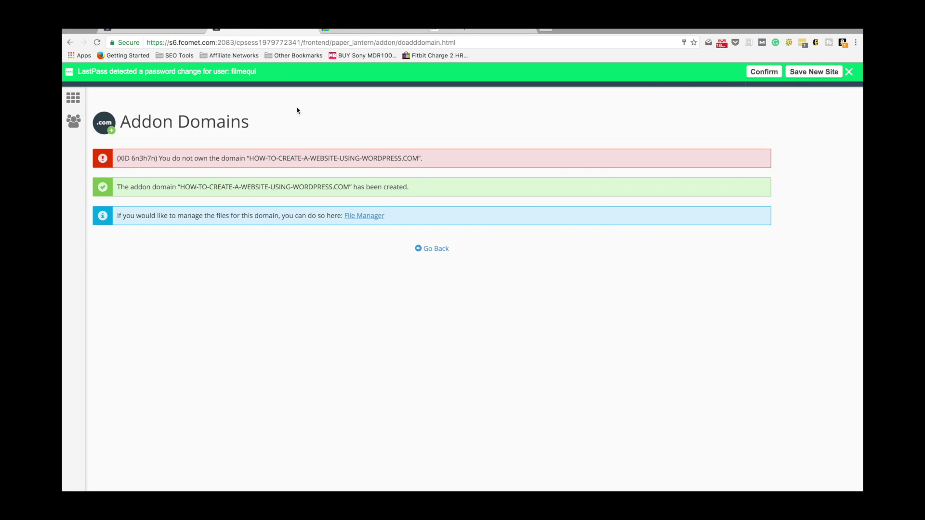
Step: Return to the cPanel home page and scroll down to the Softaculous Apps Installer
click(73, 99)
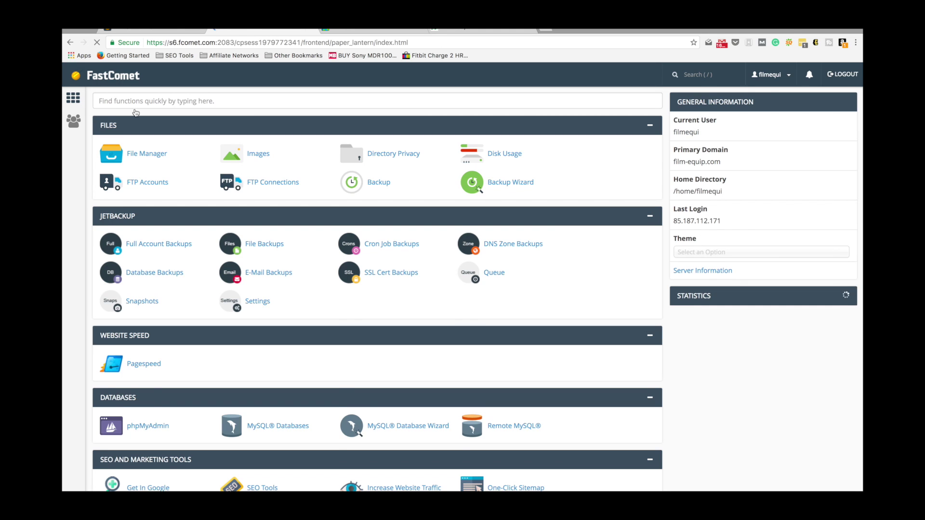
scroll(566, 164, down, 3)
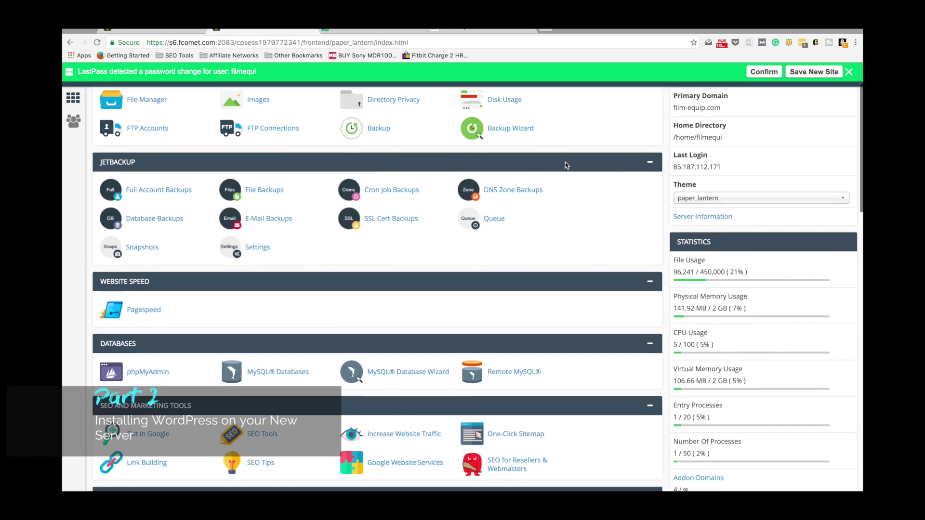
scroll(566, 166, down, 10)
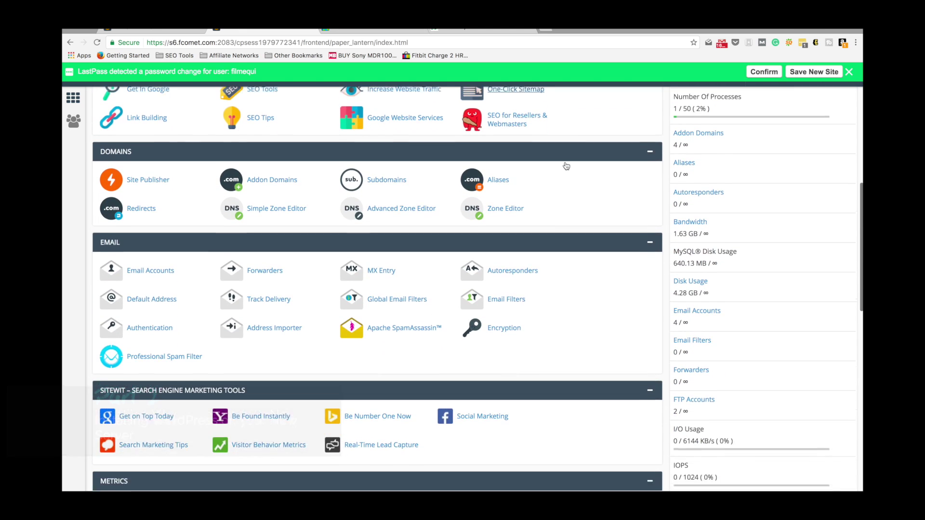
scroll(566, 165, down, 12)
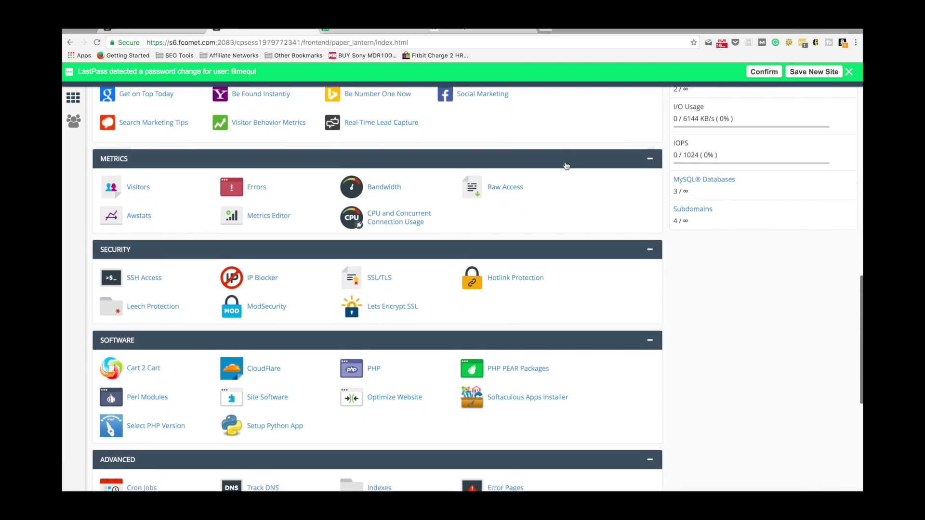
scroll(566, 165, down, 3)
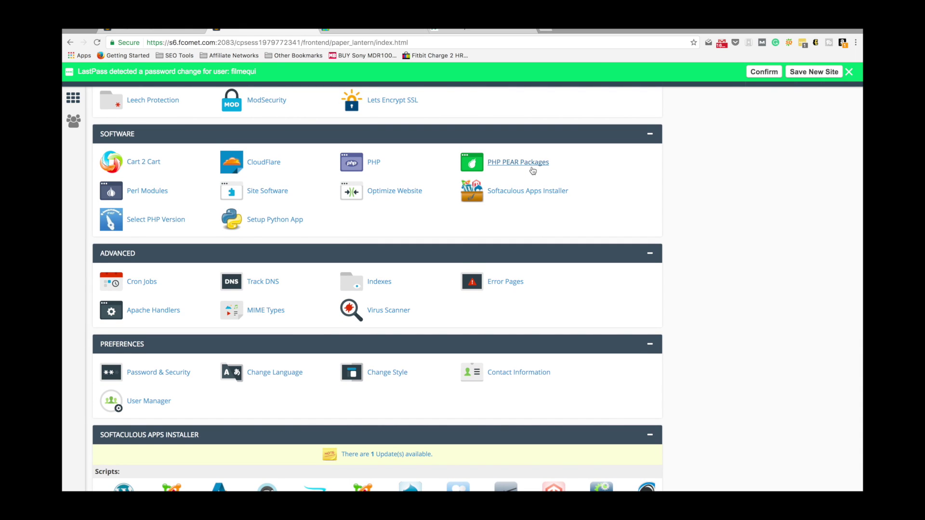
scroll(533, 171, down, 4)
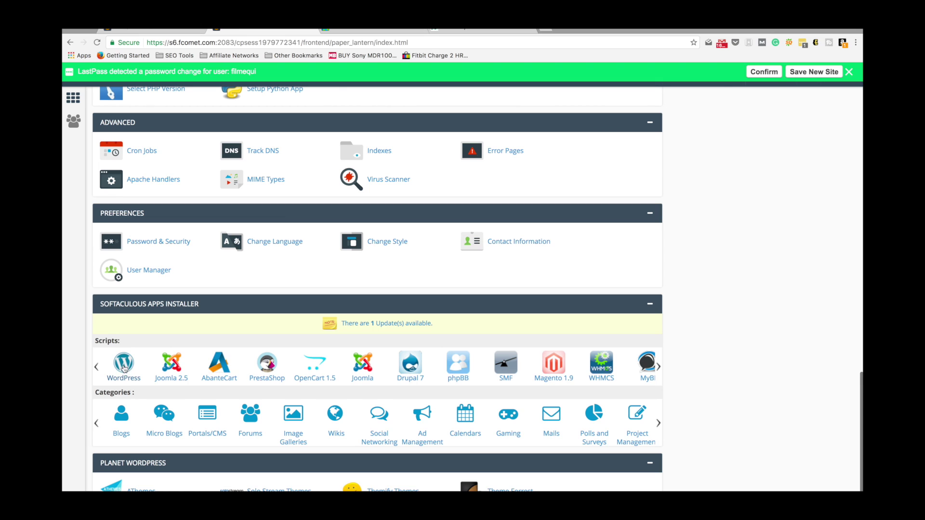
Step: Open WordPress in Softaculous and start a new installation with Install Now
click(124, 368)
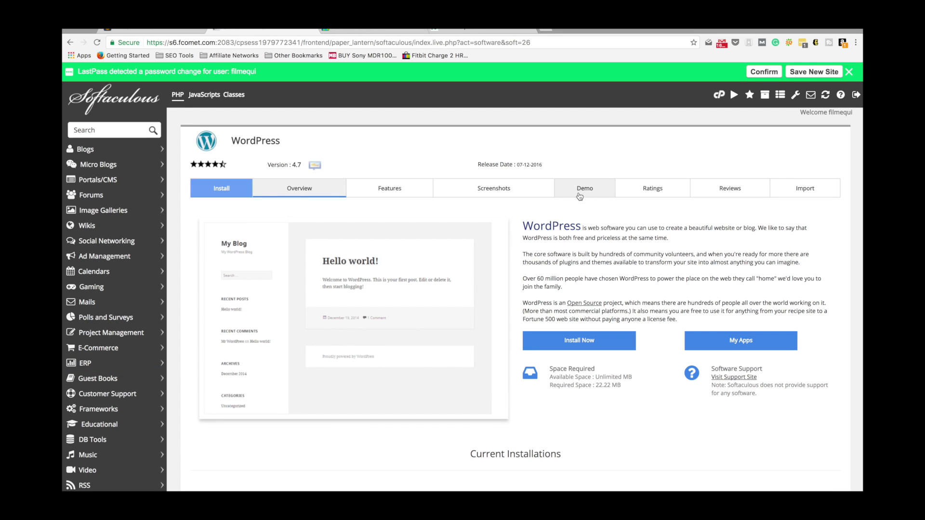
scroll(589, 209, down, 1)
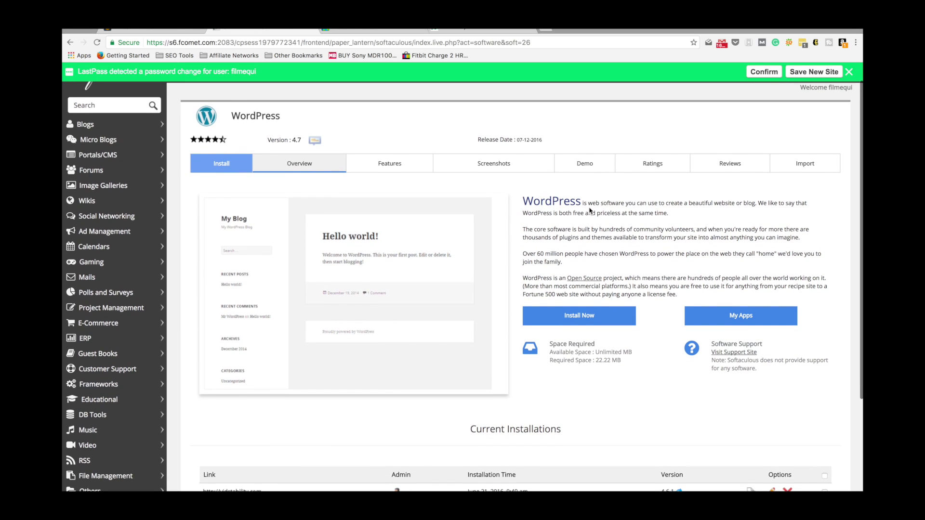
click(595, 317)
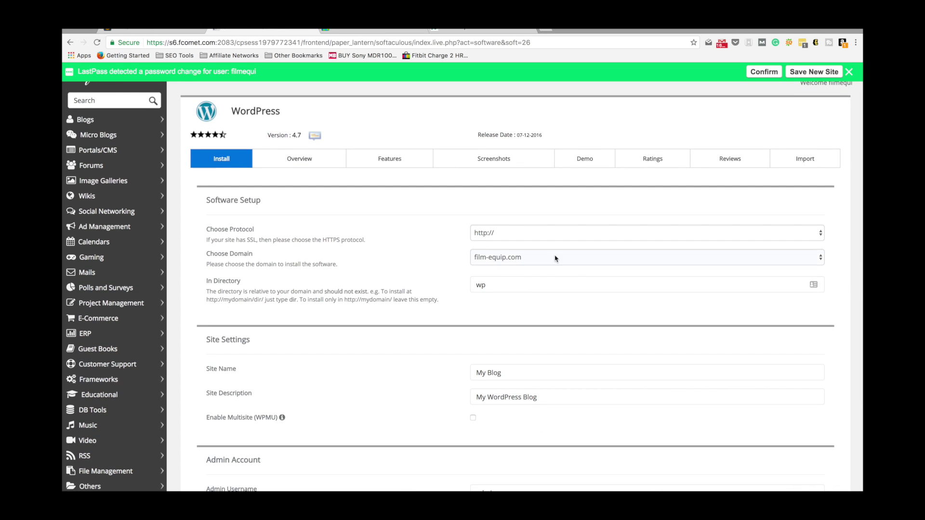
click(516, 233)
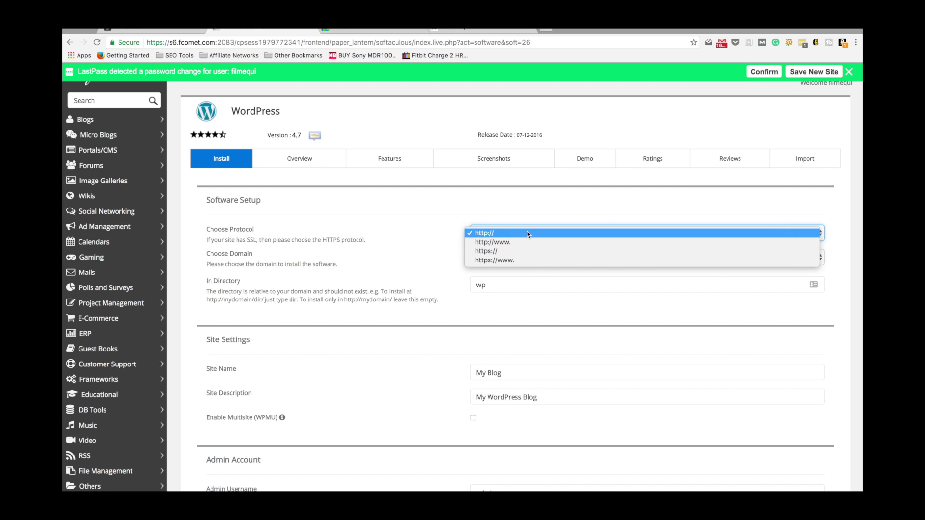
click(498, 236)
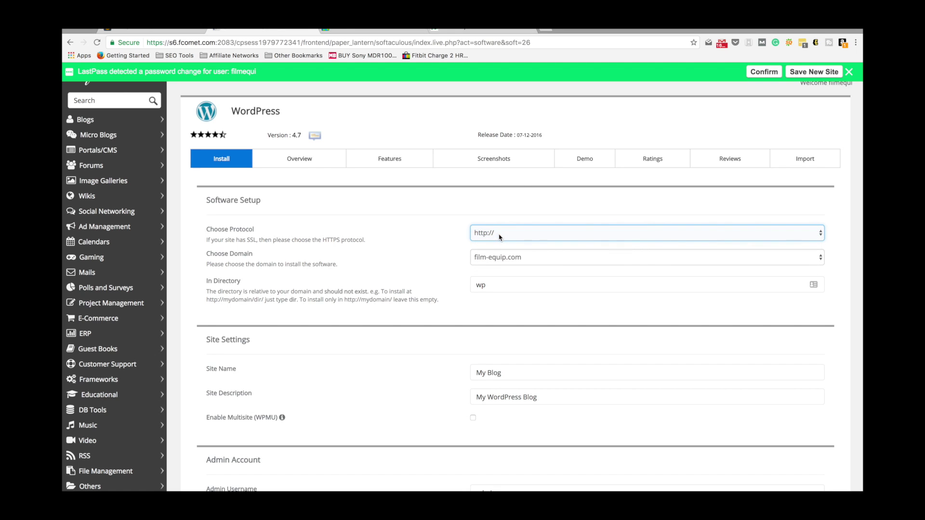
click(512, 257)
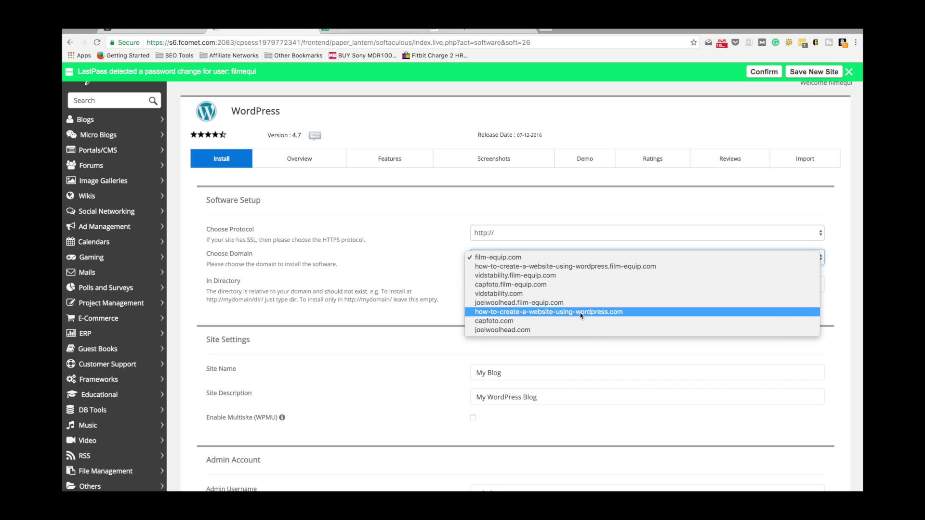
key(Escape)
click(546, 289)
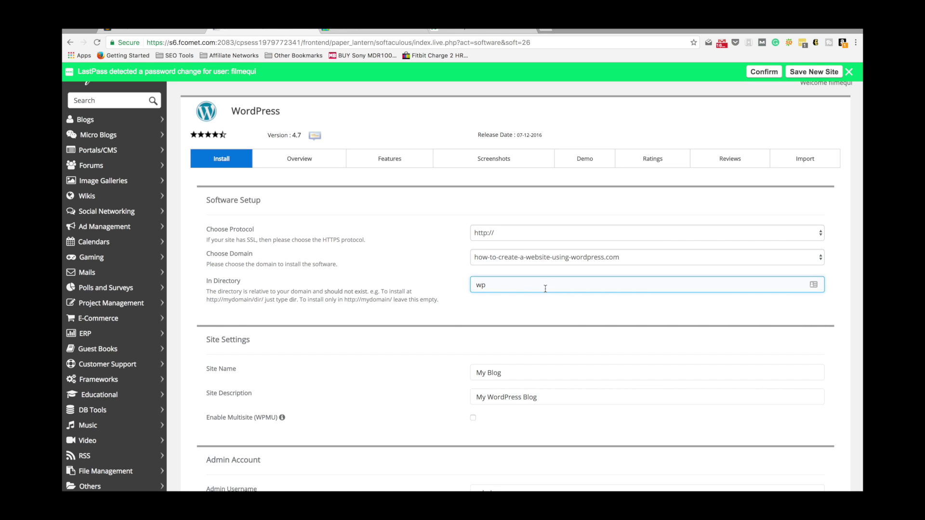
Step: Clear the In Directory field so WordPress installs at the domain root
text(_)
scroll(480, 250, down, 2)
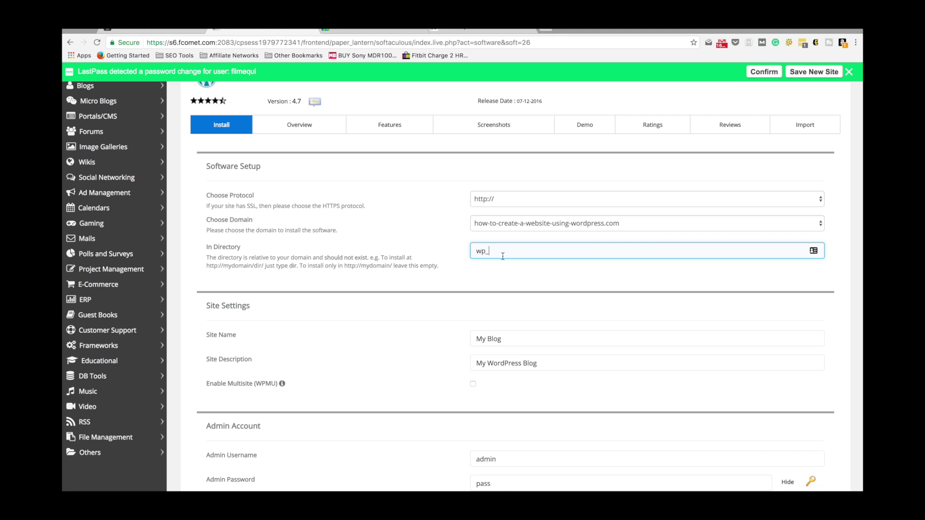
key(BackSpace)
key(BackSpace)
key(BackSpace)
scroll(514, 326, down, 1)
Step: Name the site 'How to create a website using WordPress' with description 'WordPress Tutorials'
click(519, 302)
drag(519, 303, 445, 303)
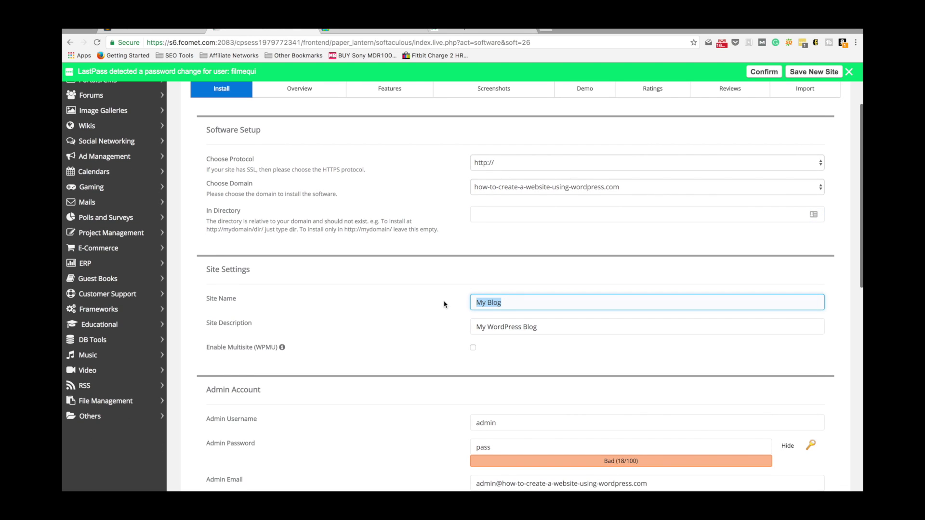
text(How to)
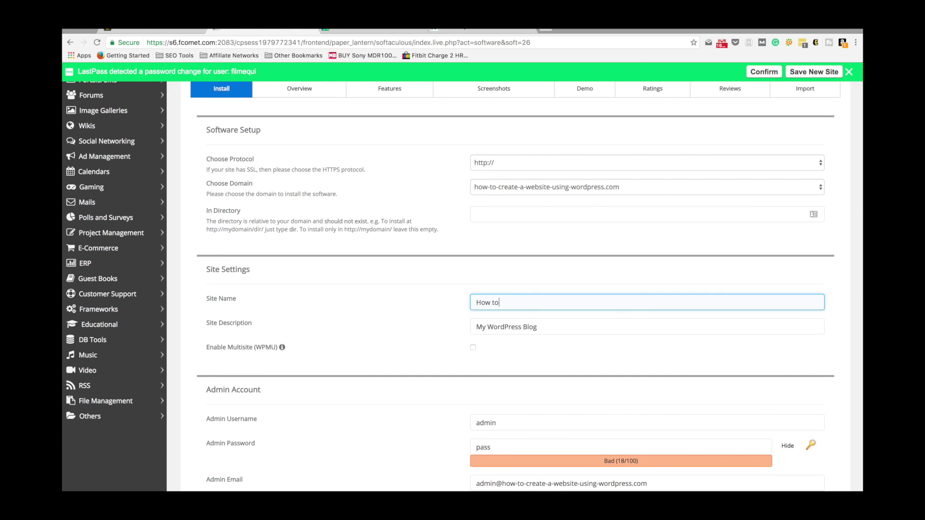
text( create a website using WordPress)
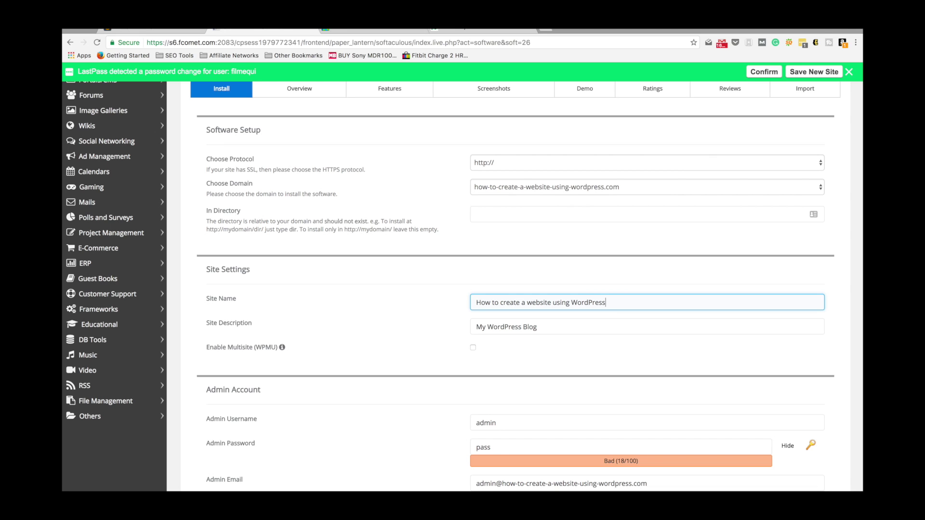
drag(578, 325, 463, 322)
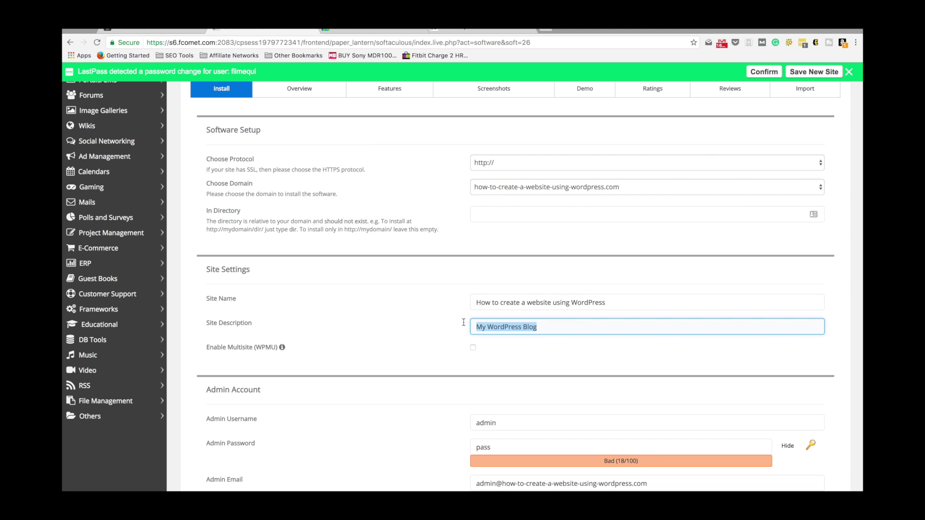
text(WordPre)
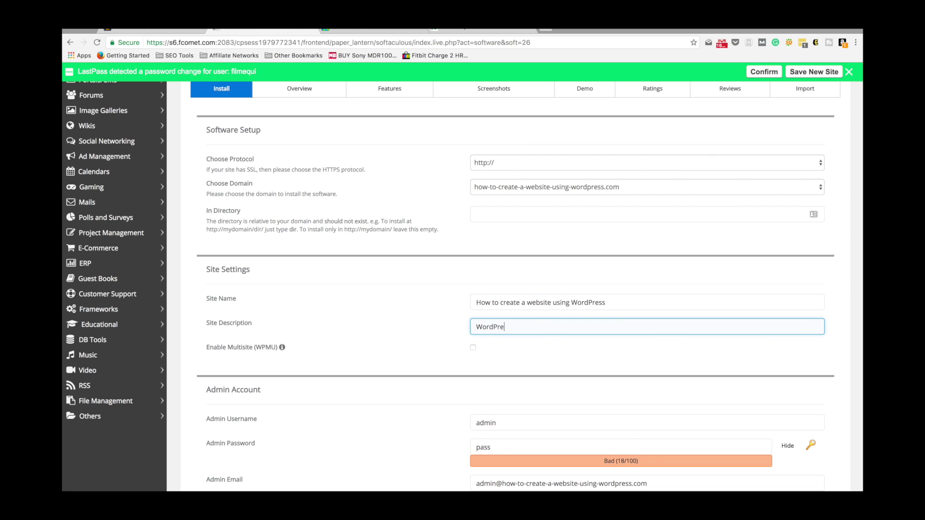
text(ss Tutorials)
scroll(519, 325, down, 2)
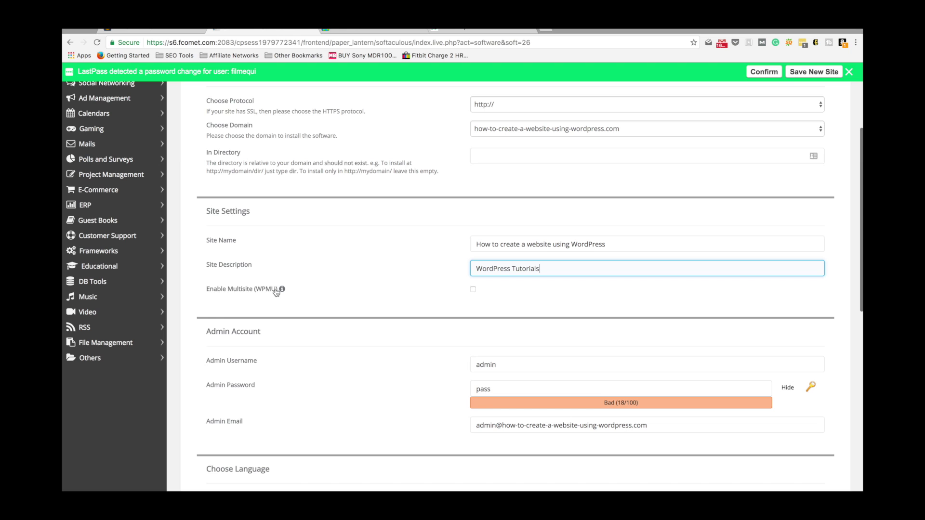
scroll(518, 302, down, 2)
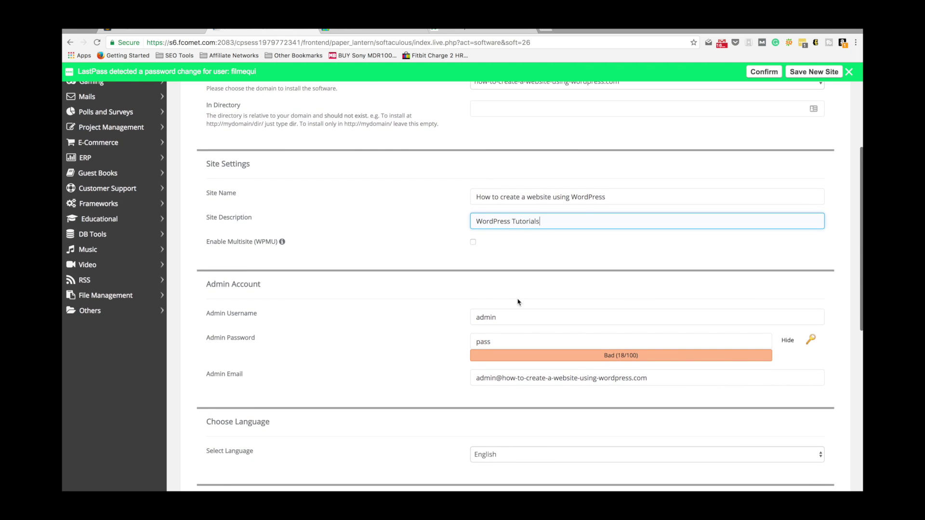
scroll(519, 302, down, 1)
Step: Replace the admin password with a strong one, keeping the default admin username and e-mail
double_click(504, 282)
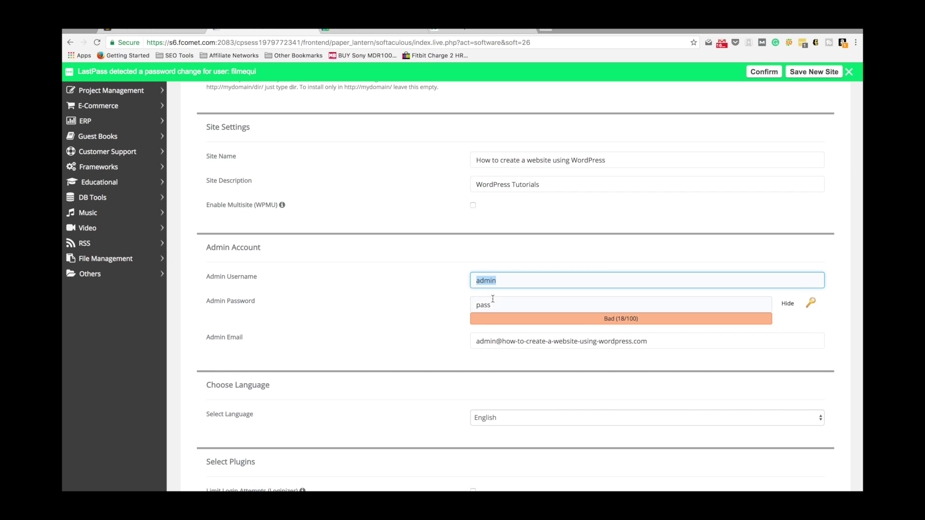
drag(511, 304, 443, 304)
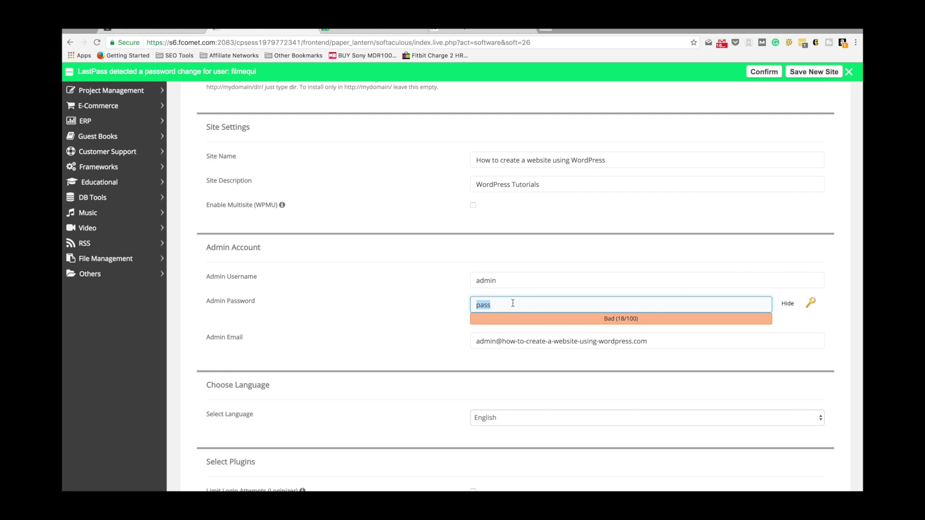
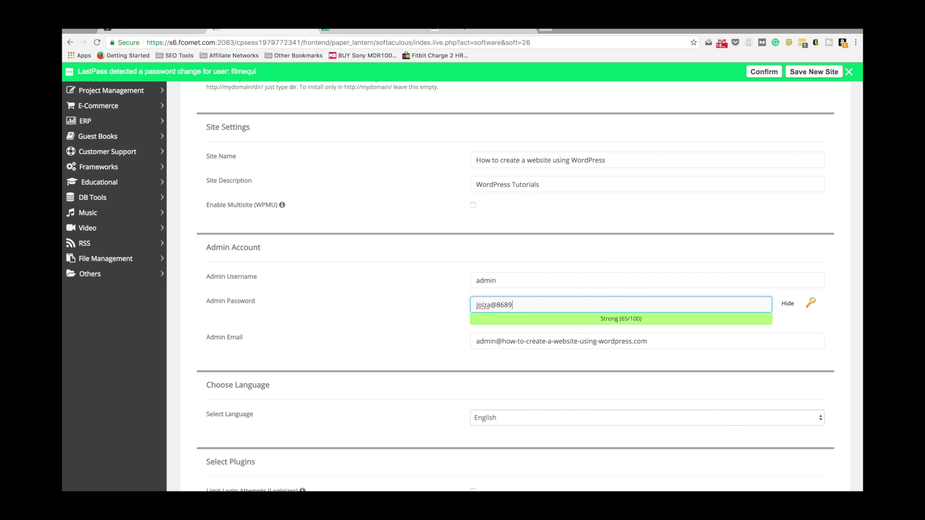
click(564, 341)
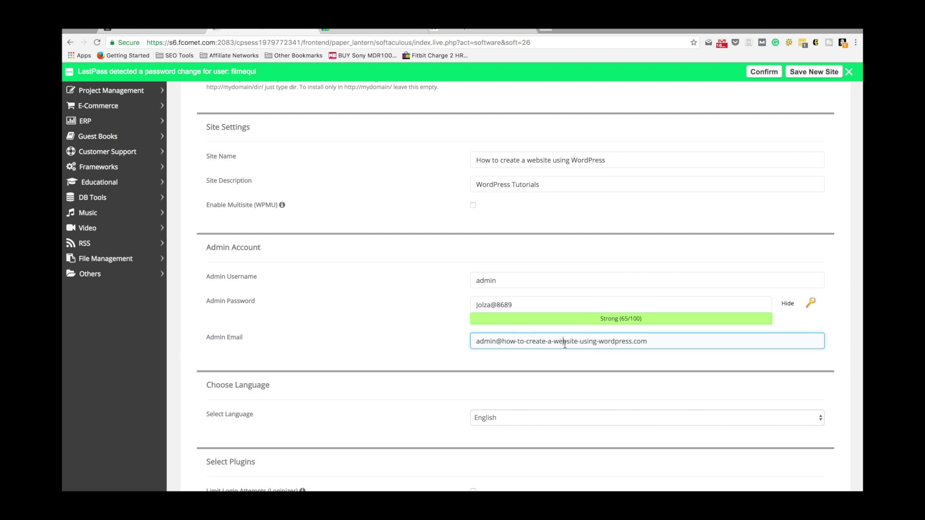
scroll(565, 344, down, 5)
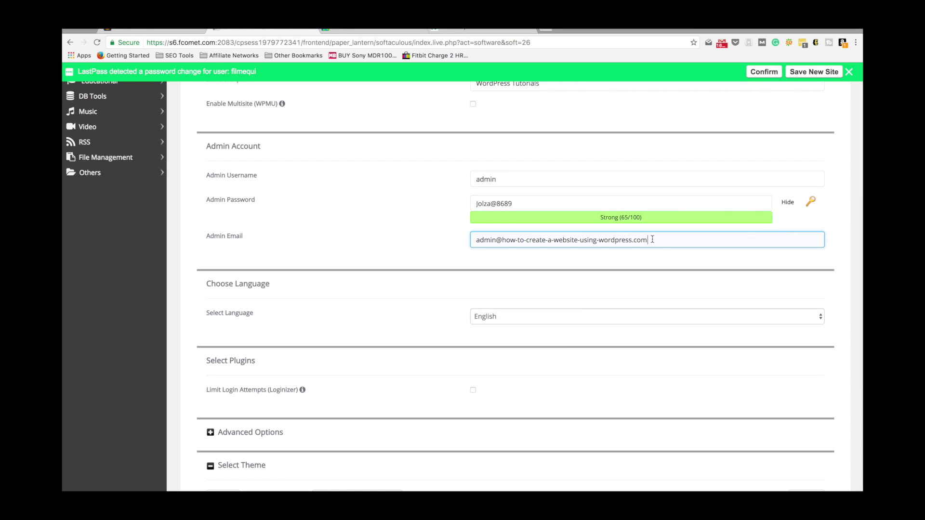
mouse_move(652, 239)
mouse_down()
mouse_move(476, 239)
mouse_move(646, 243)
mouse_up()
drag(650, 241, 468, 240)
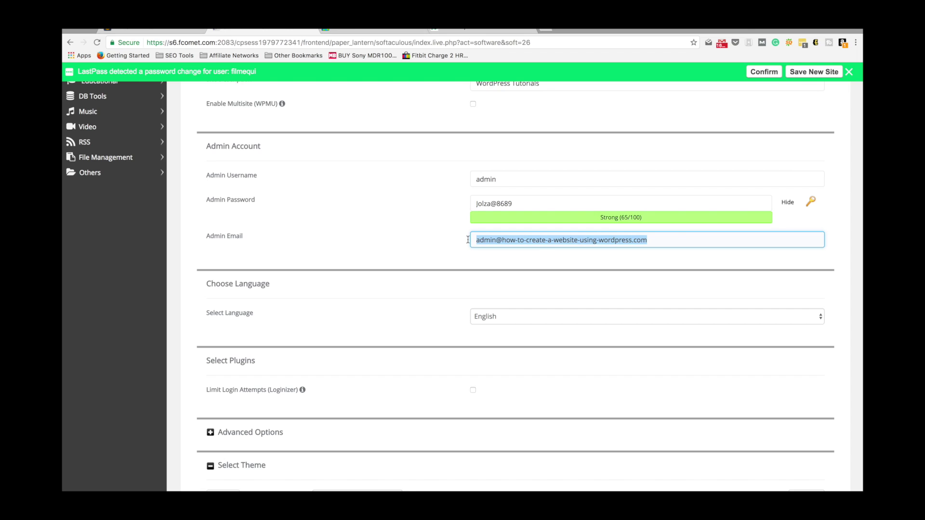
click(676, 241)
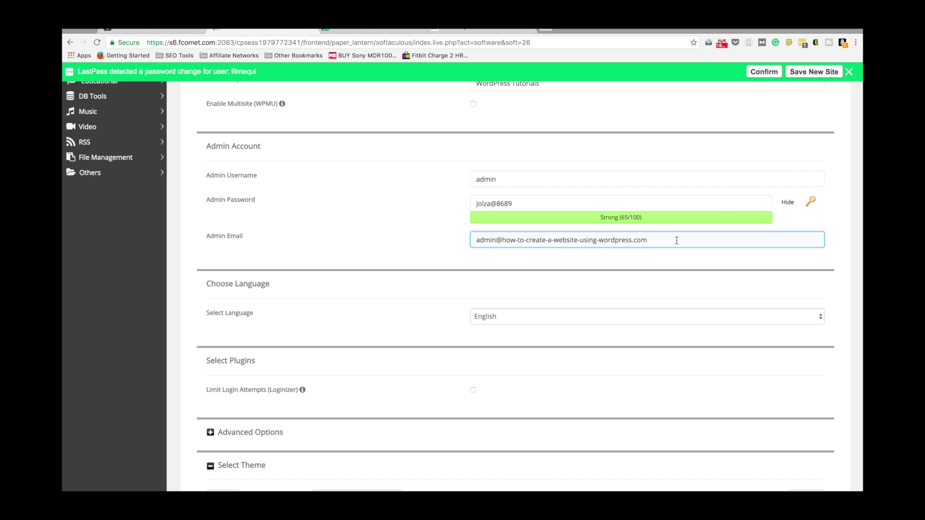
Step: Expand Advanced Options and enter wp_how_wordpress as the database name
scroll(676, 241, down, 4)
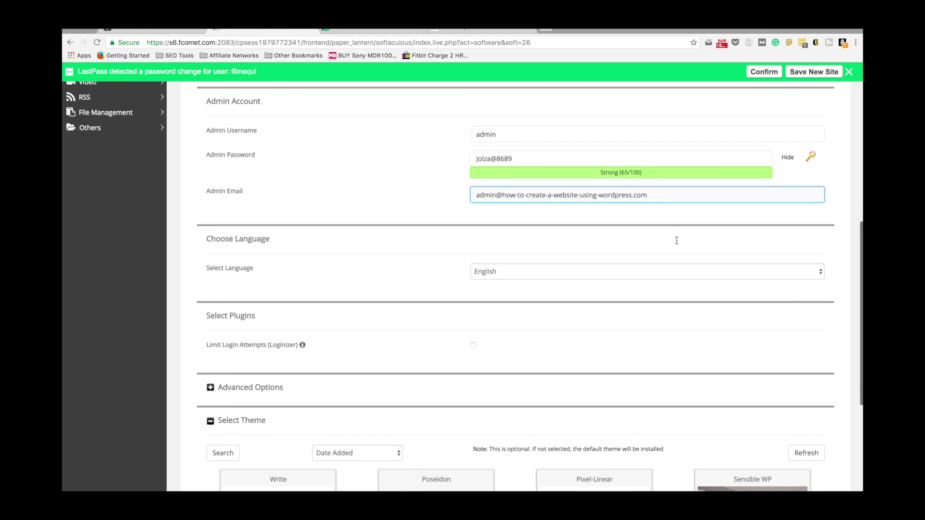
scroll(676, 241, down, 3)
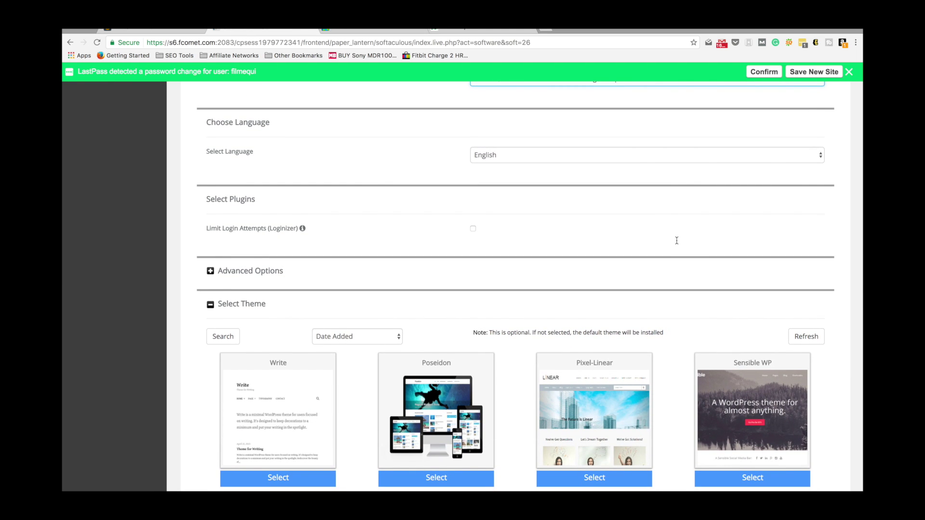
scroll(676, 240, down, 1)
scroll(677, 240, down, 2)
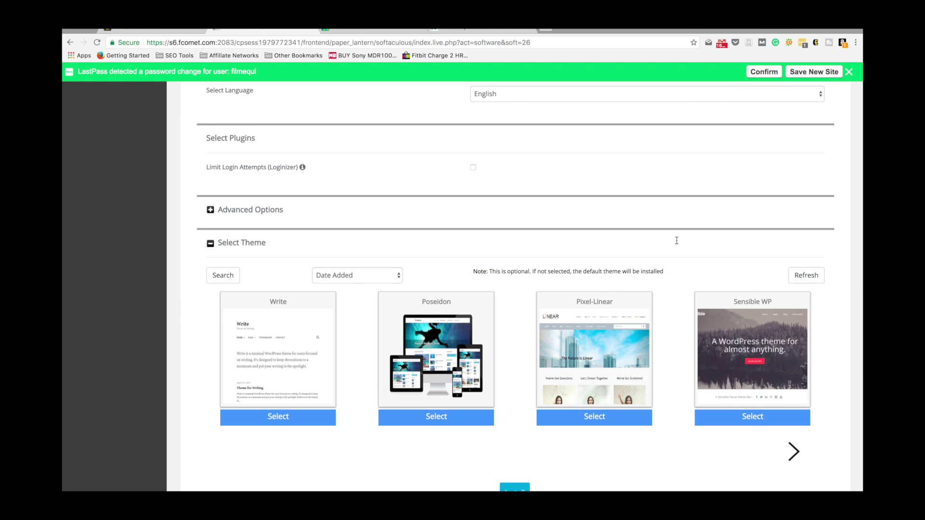
scroll(378, 223, down, 1)
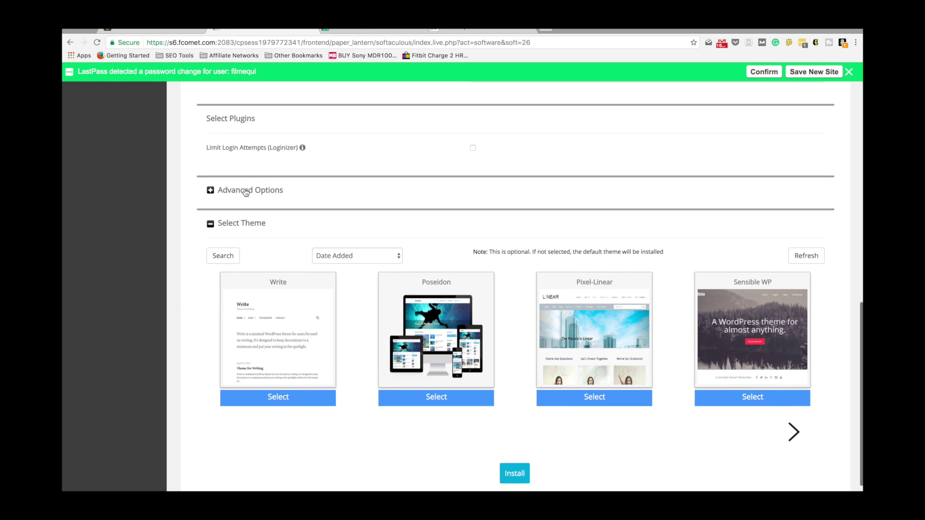
click(246, 190)
click(547, 225)
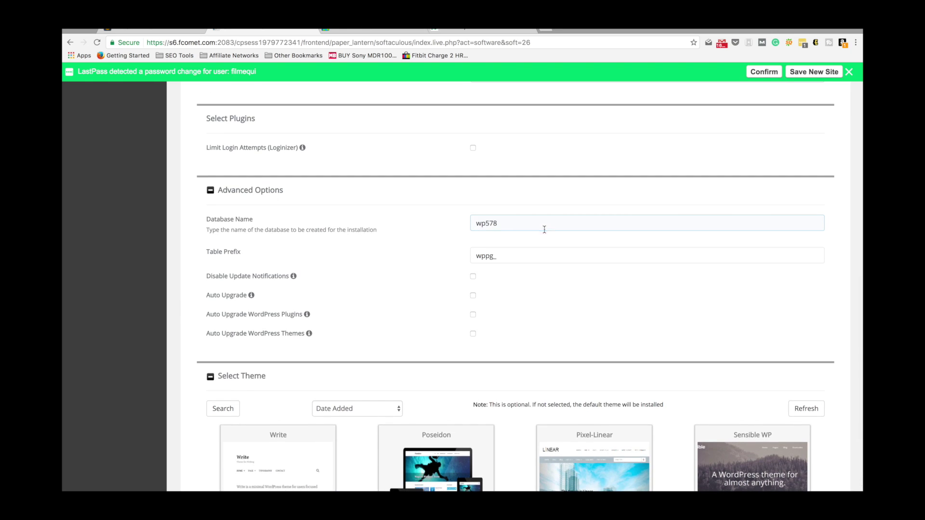
drag(541, 227, 435, 221)
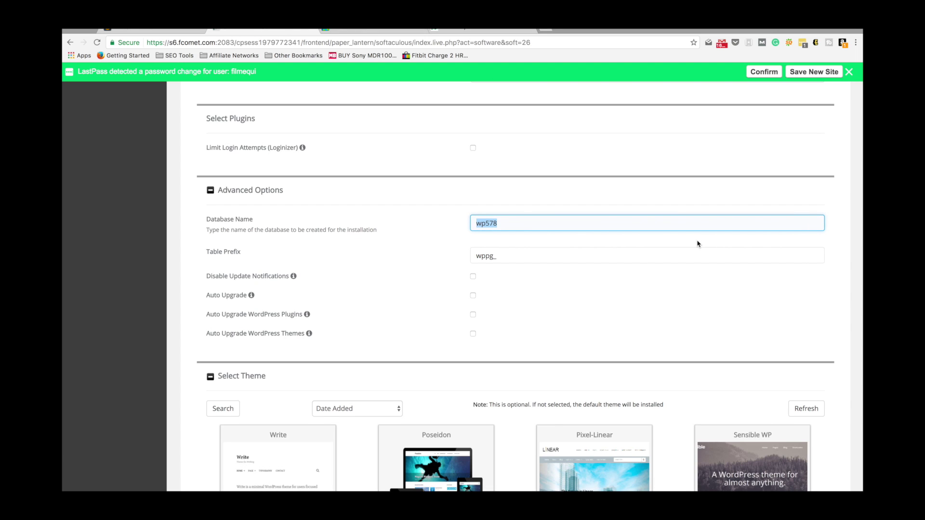
text(wp)
key(BackSpace)
key(BackSpace)
text(wp)
text(_how_wordpress)
Step: Change the table prefix to wp_how_wordpress
click(537, 257)
drag(485, 256, 502, 258)
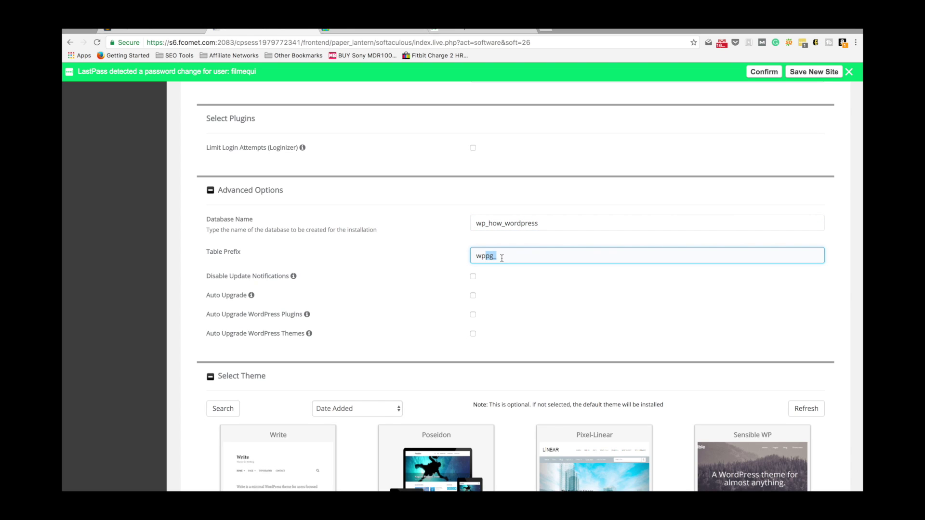
text(_hw)
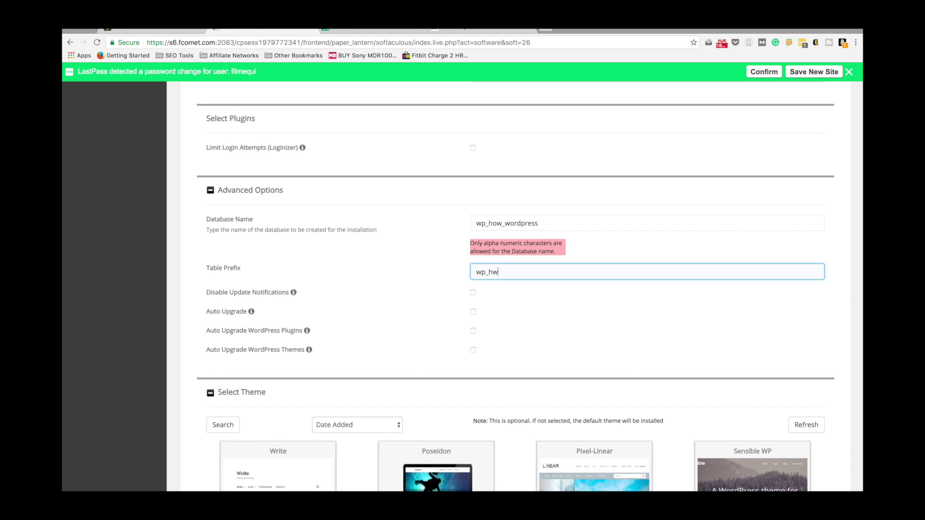
key(BackSpace)
text(ow_wordpress)
Step: Remove the underscores from the database name
click(580, 218)
click(506, 223)
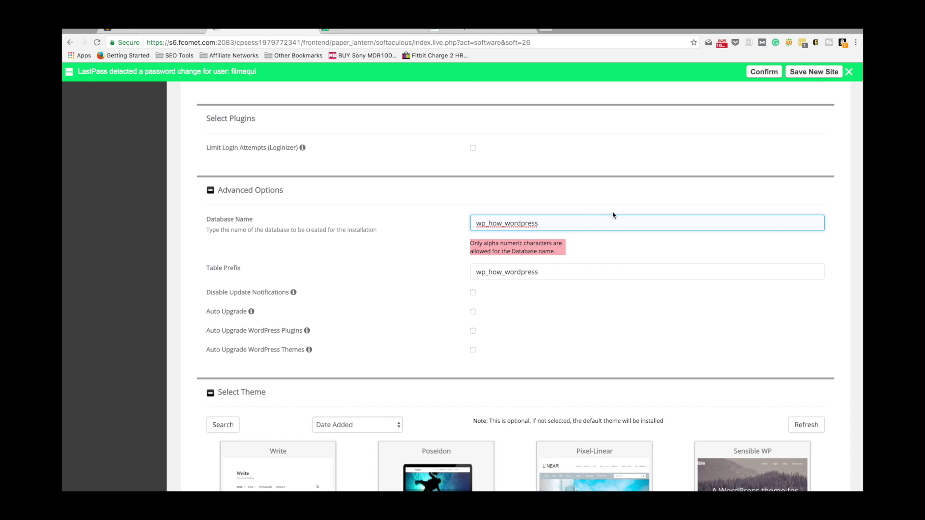
key(BackSpace)
key(Left)
key(Left)
key(BackSpace)
scroll(530, 250, down, 1)
click(571, 262)
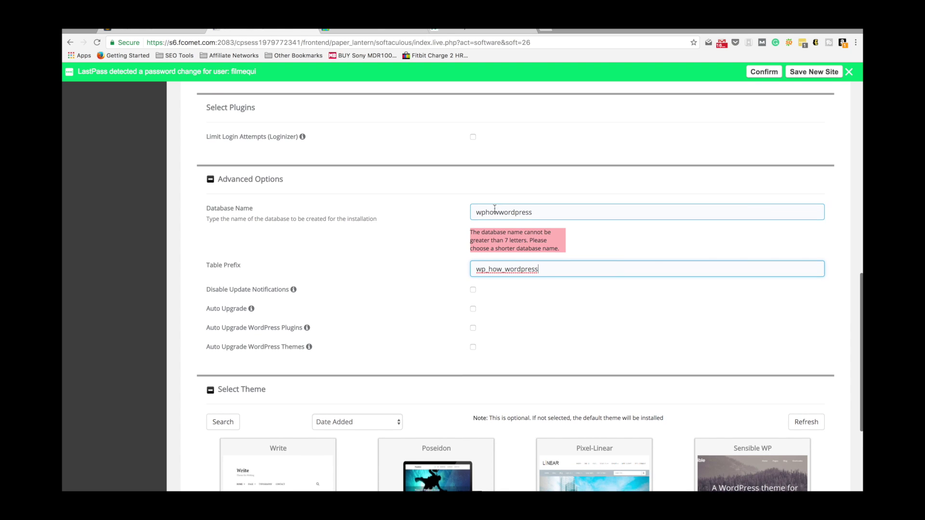
Step: Replace the database name with wphowWP to clear the length error
scroll(499, 211, up, 1)
click(500, 217)
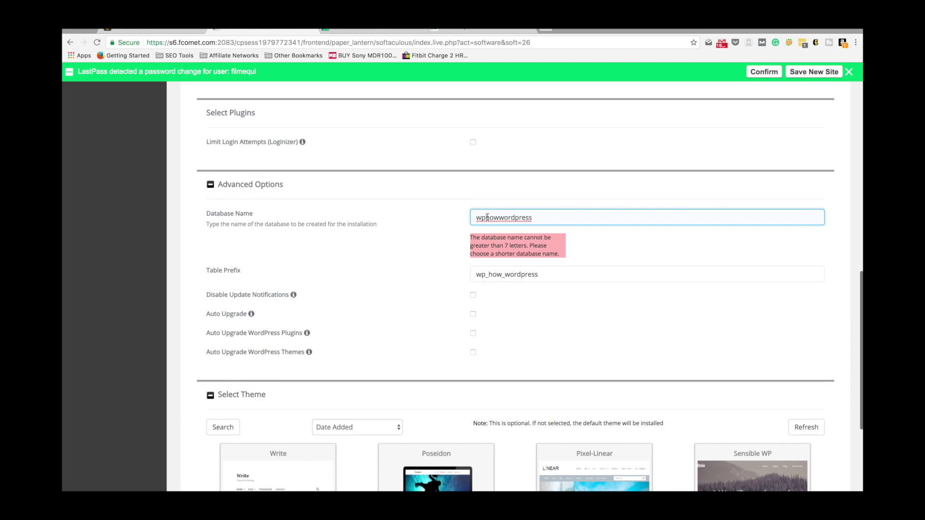
double_click(487, 217)
text(wpw)
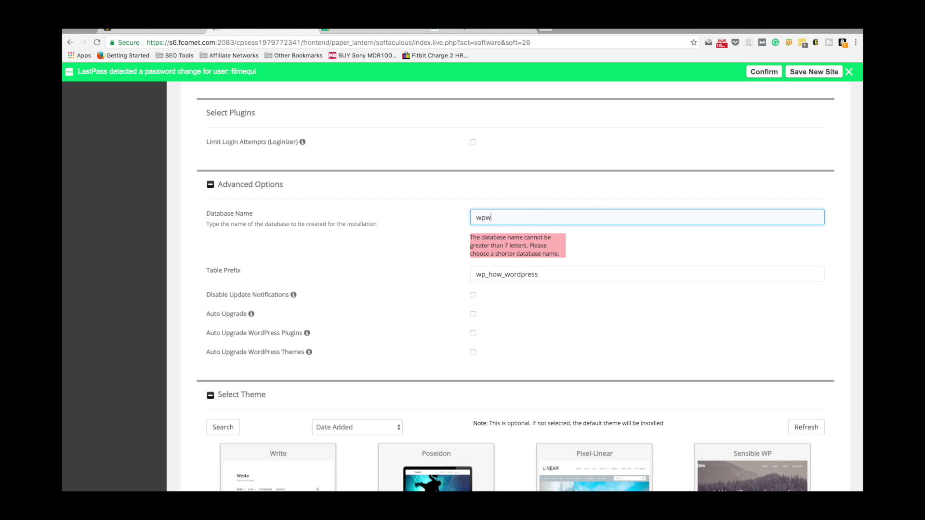
text(o)
key(BackSpace)
key(BackSpace)
text(howWP)
click(561, 272)
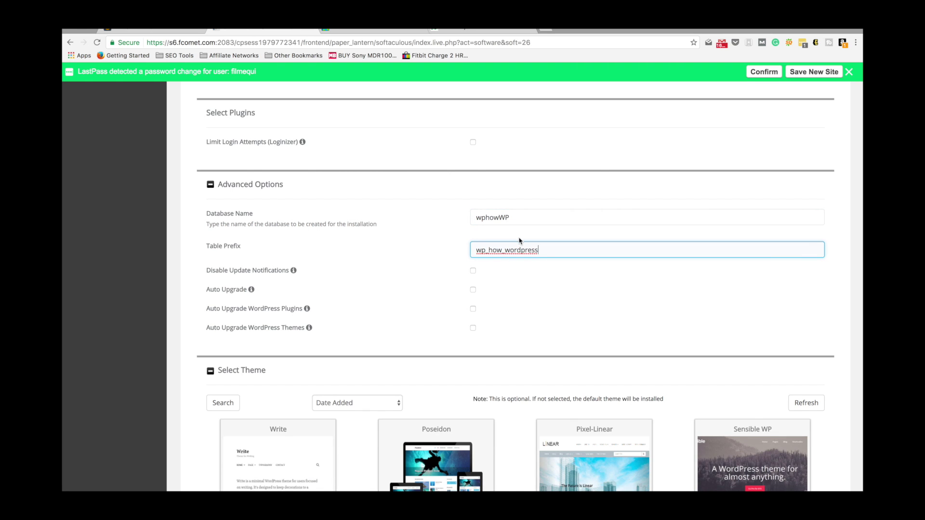
Step: Enter your e-mail address in the 'Email installation details to' field
scroll(519, 241, down, 2)
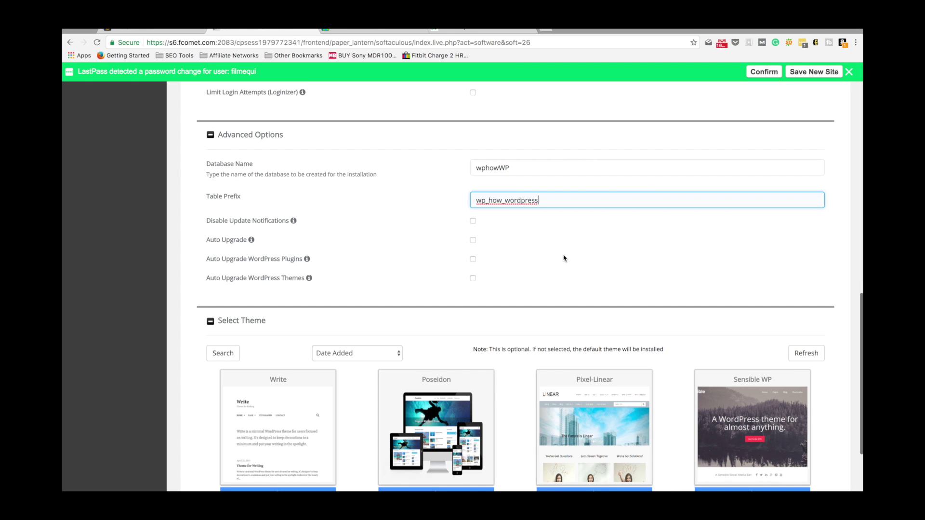
scroll(564, 258, down, 4)
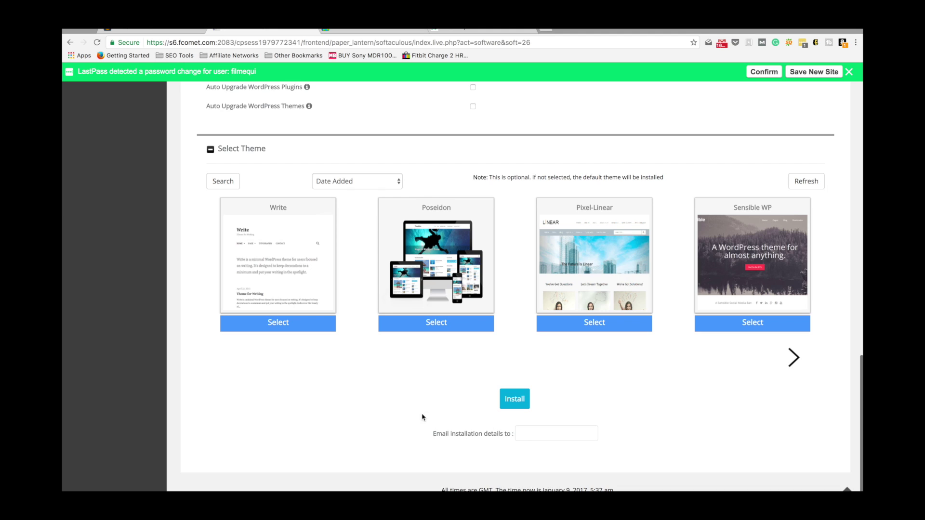
click(527, 435)
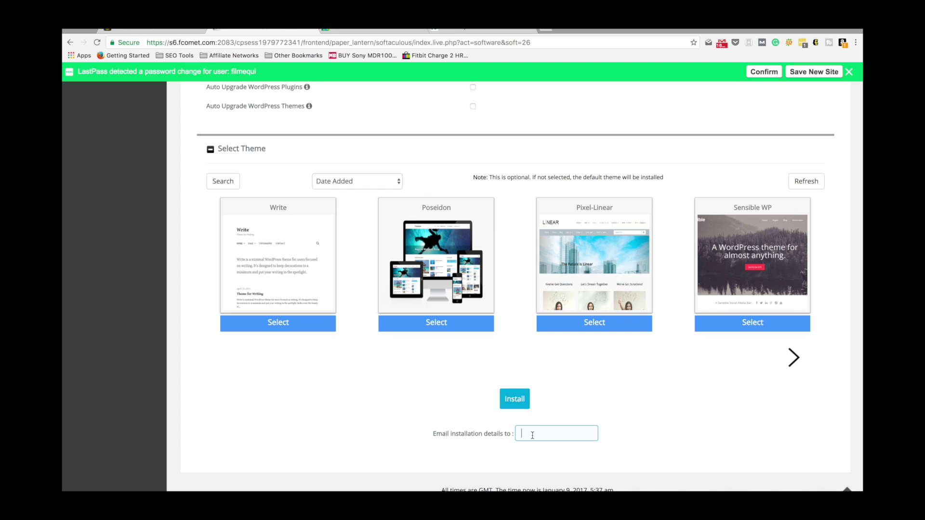
Step: Review the Admin Email field and leave the address unchanged
scroll(532, 435, up, 10)
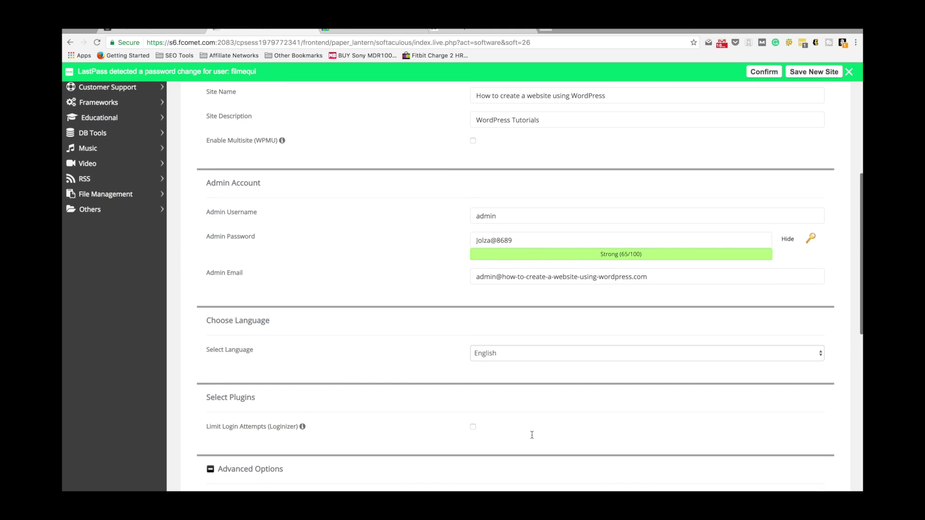
click(632, 277)
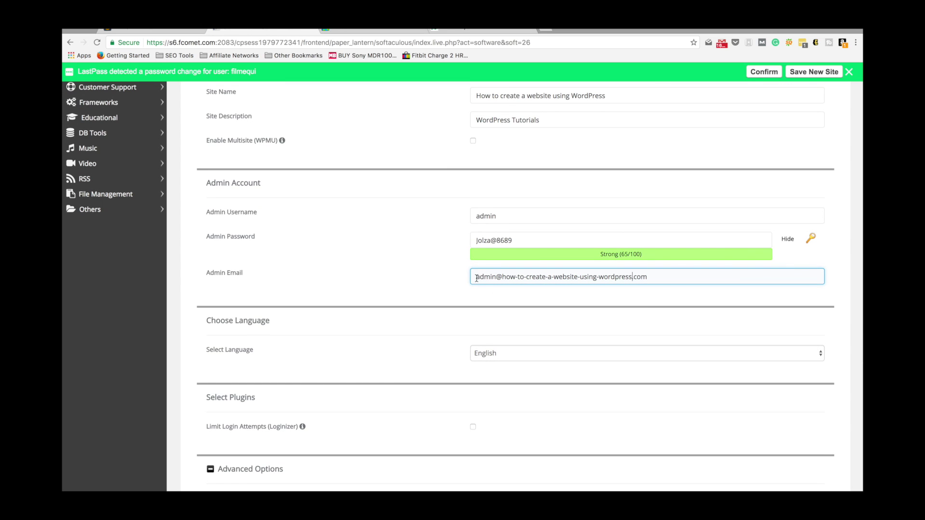
drag(651, 277, 464, 279)
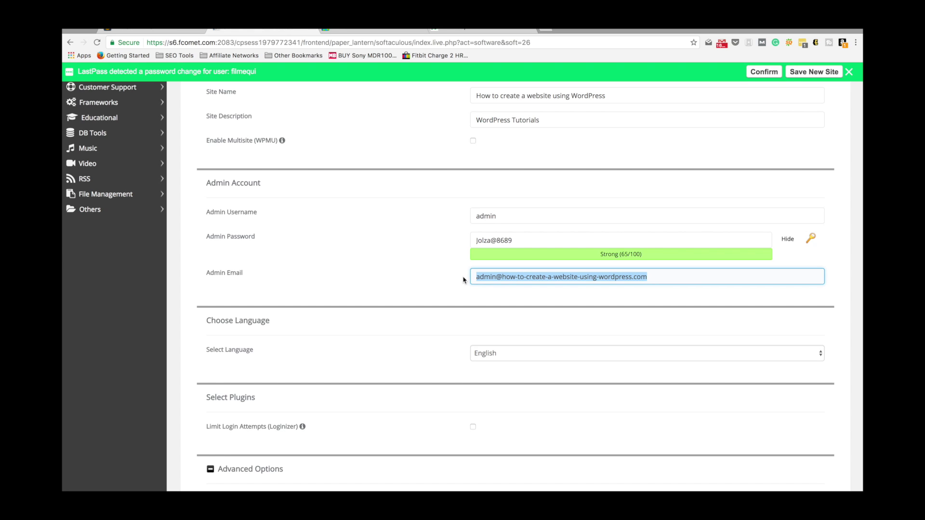
click(651, 277)
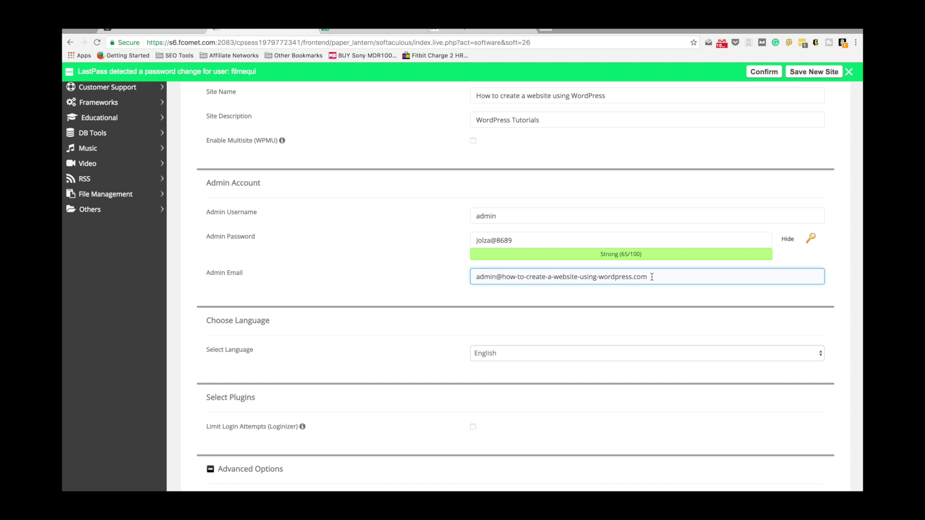
scroll(648, 280, down, 10)
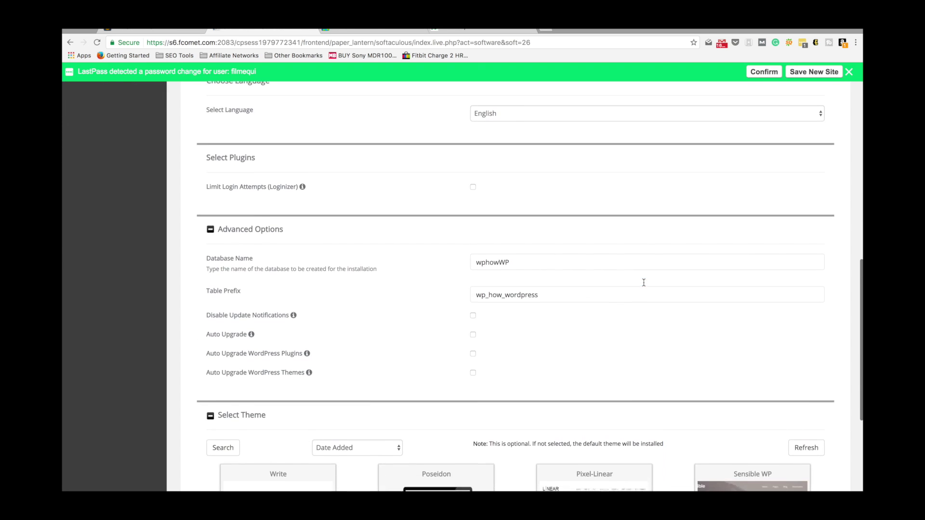
scroll(644, 283, down, 1)
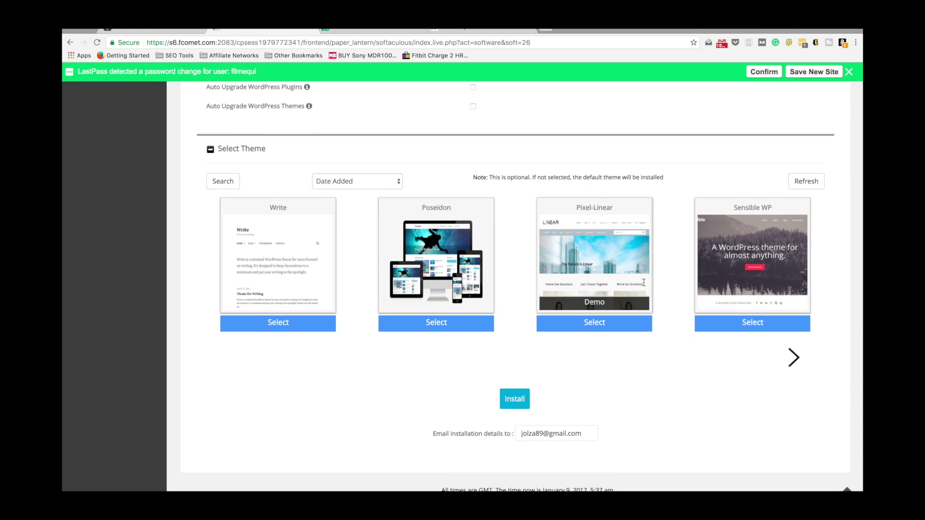
scroll(644, 283, up, 10)
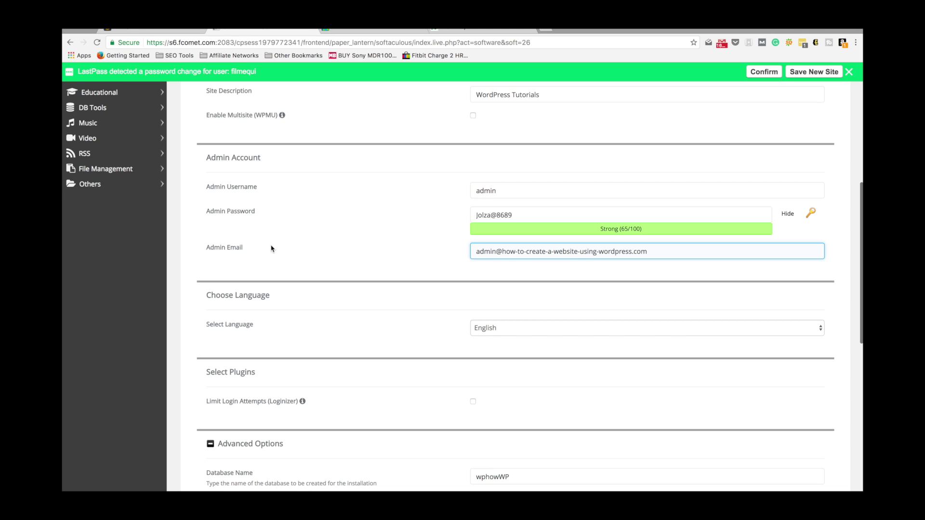
scroll(354, 259, down, 8)
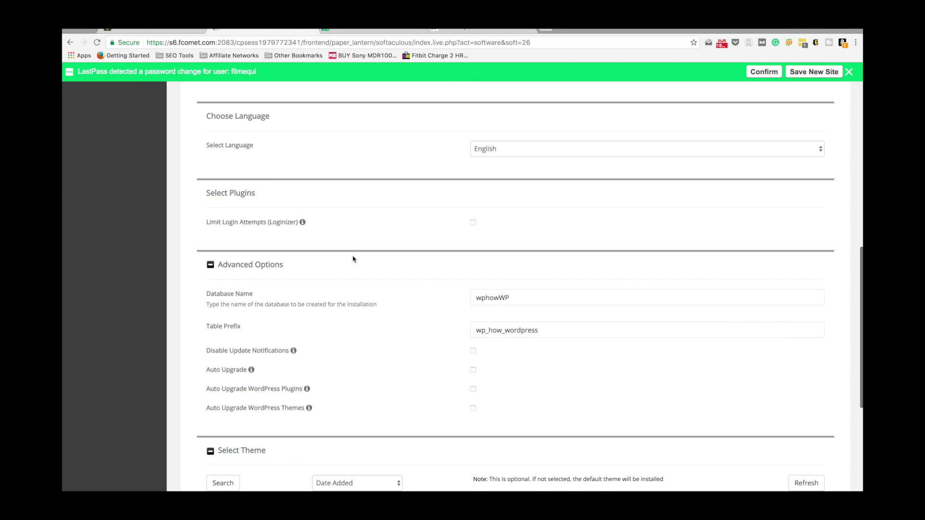
scroll(353, 260, down, 2)
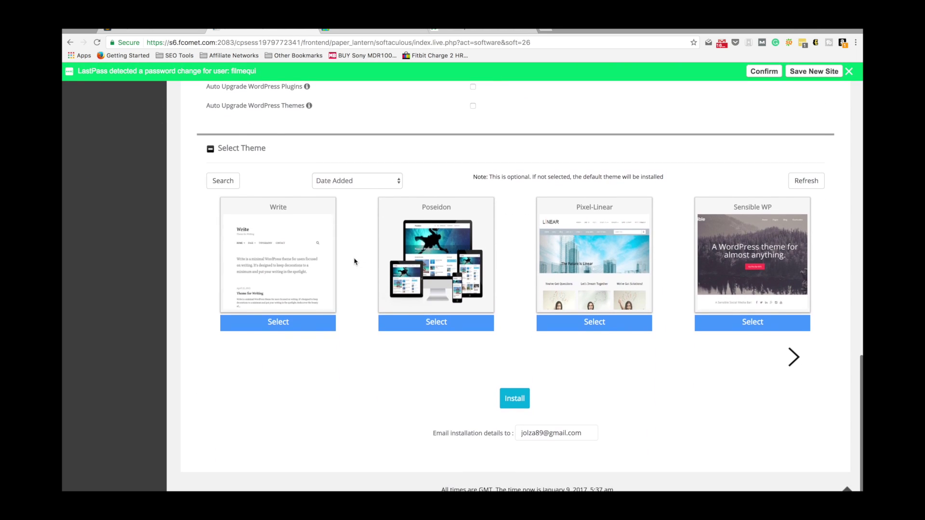
scroll(523, 398, up, 2)
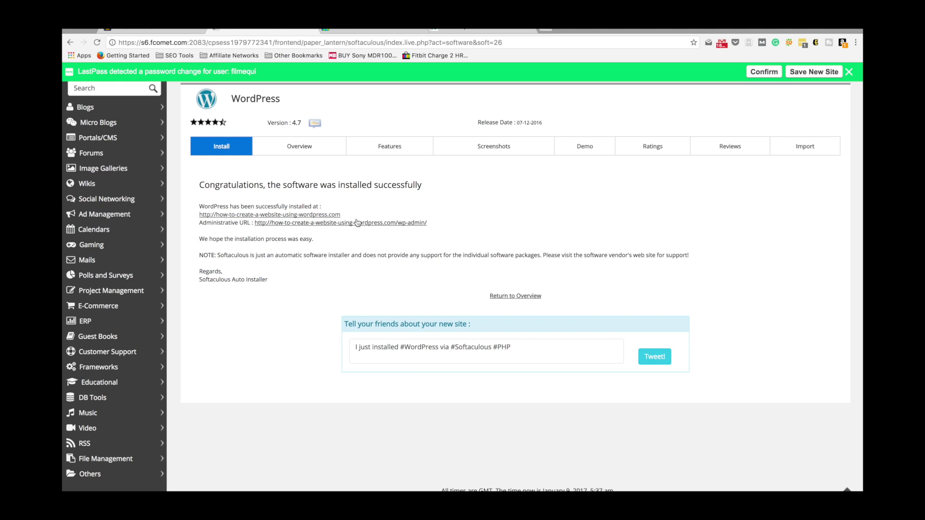
Step: Scroll up the success page to view the site URL and wp-admin URL
scroll(352, 238, up, 1)
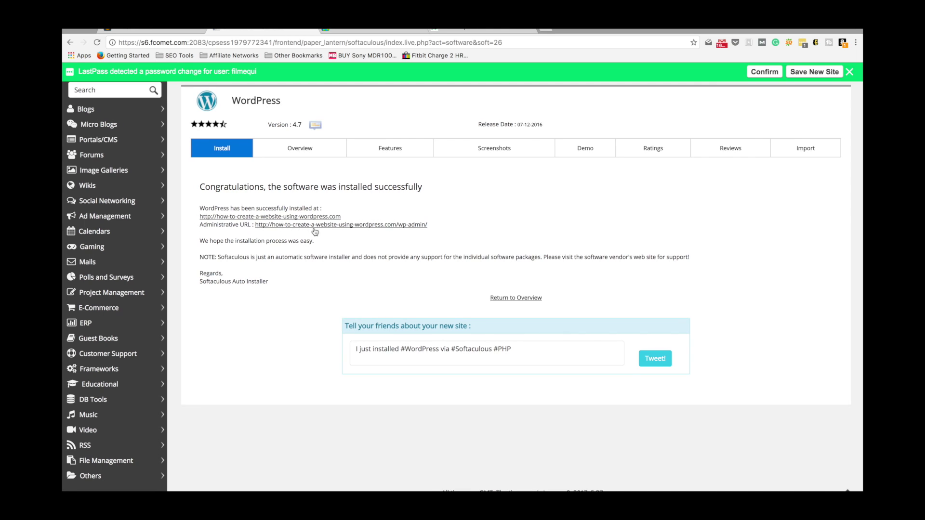
Step: Follow the /wp-admin/ administrative URL link to auto-login to the new site's dashboard
click(421, 225)
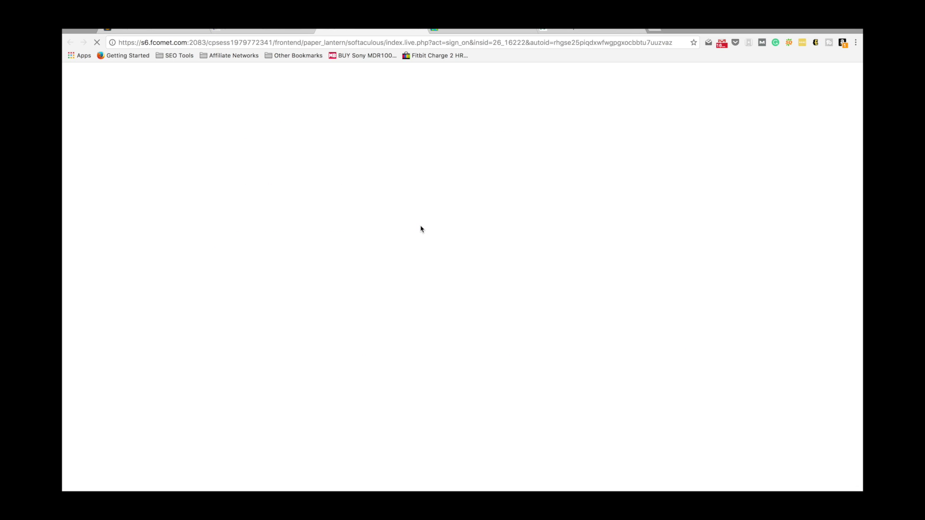